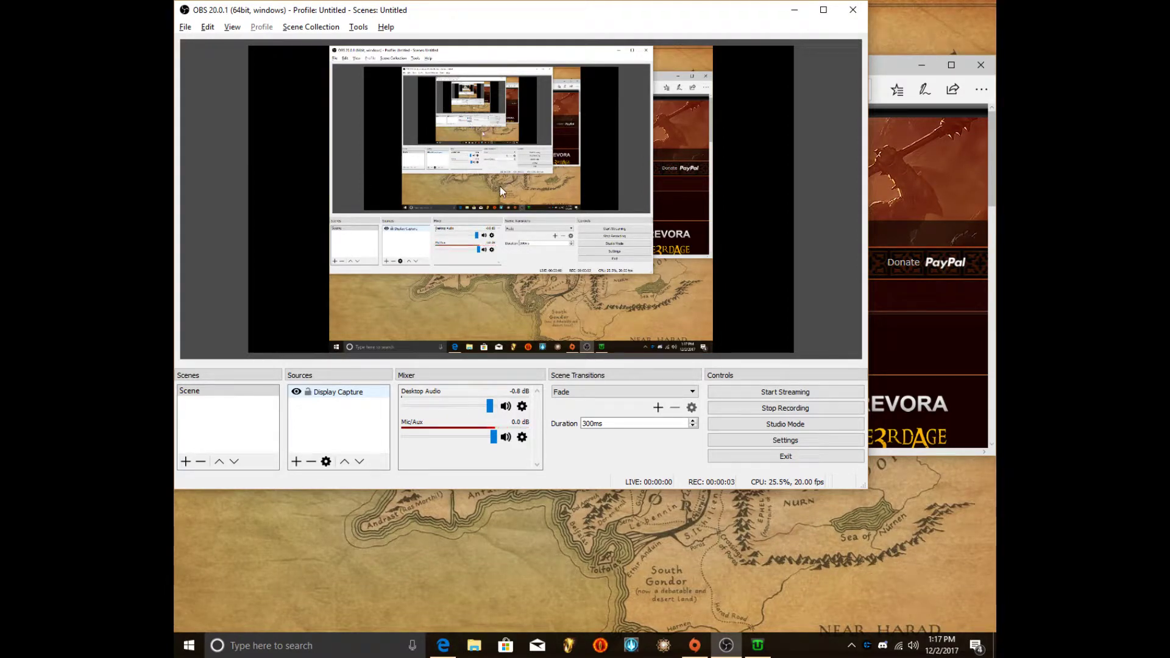
# Step: Bring the Edge window showing the Battle for Middle-earth fan site in front of OBS
pyautogui.click(902, 191)
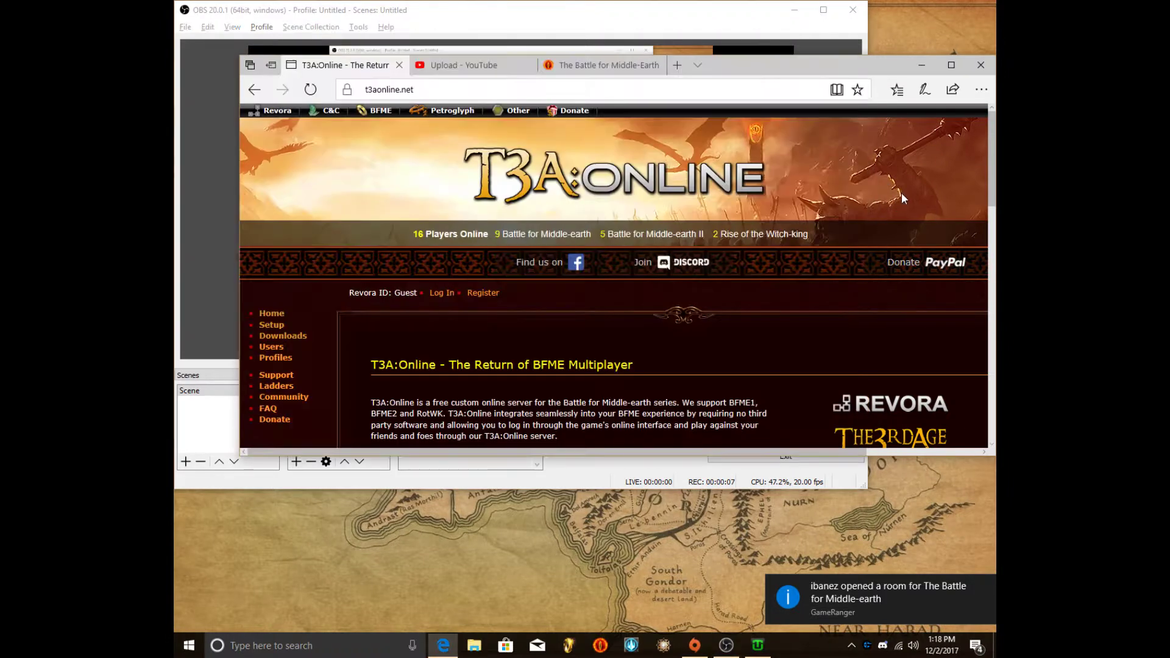
# Step: Open the fan site's Download BFME page and follow its DOWNLOAD FROM MEGA.CO.NZ link
pyautogui.click(579, 63)
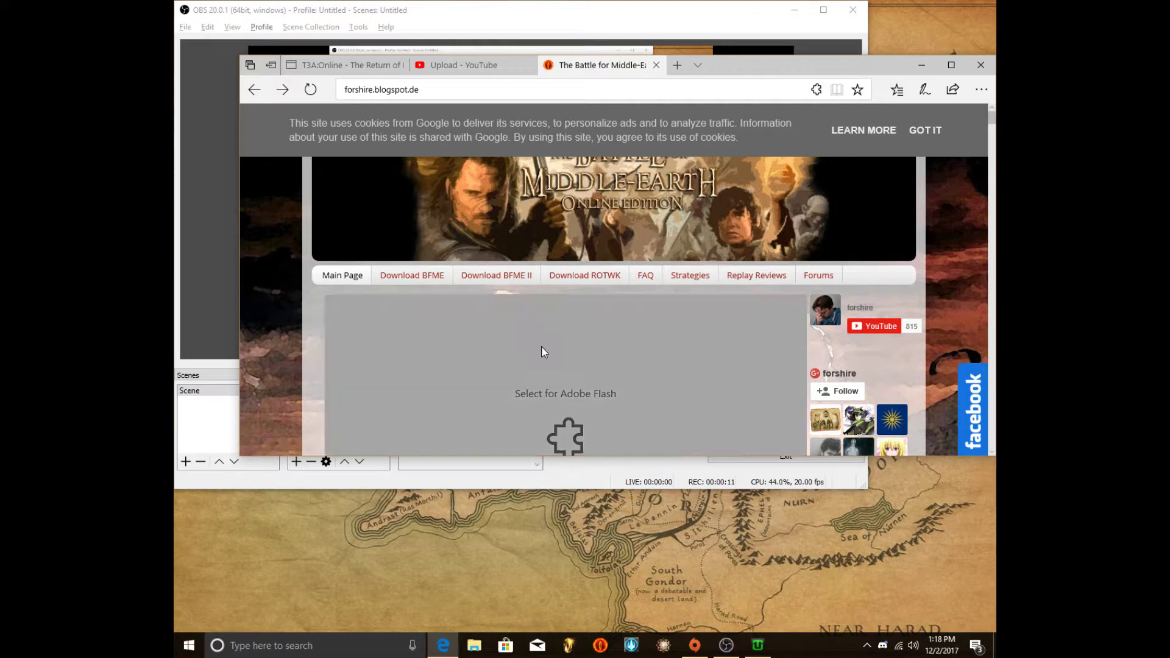
pyautogui.click(419, 276)
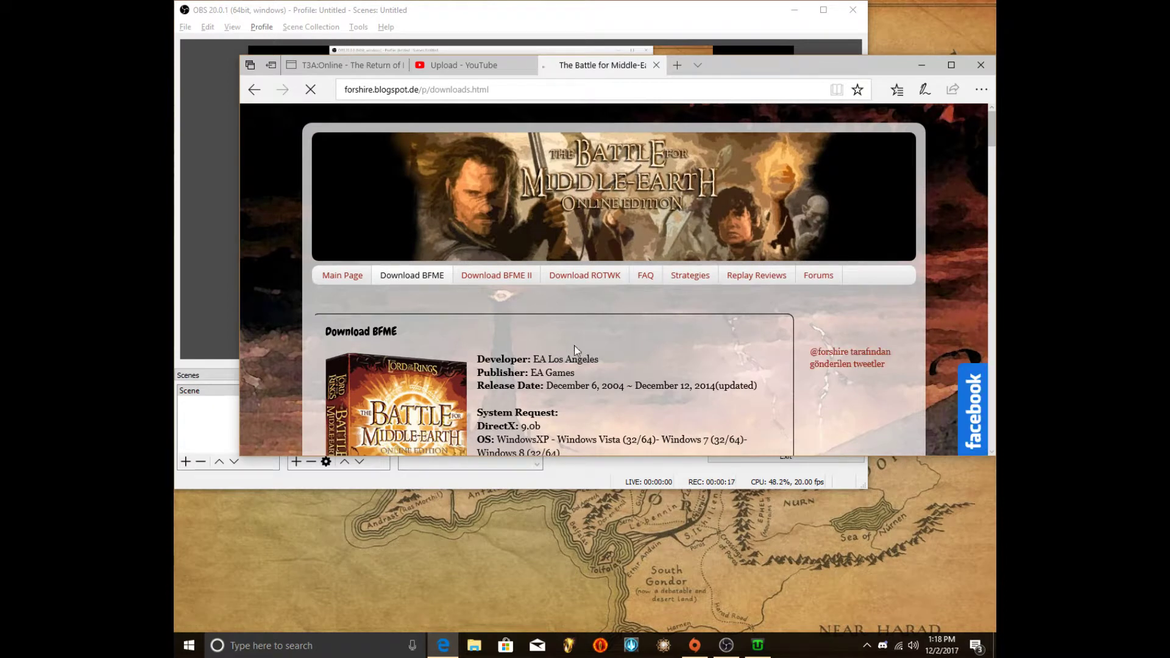
pyautogui.scroll(-20, 567, 373)
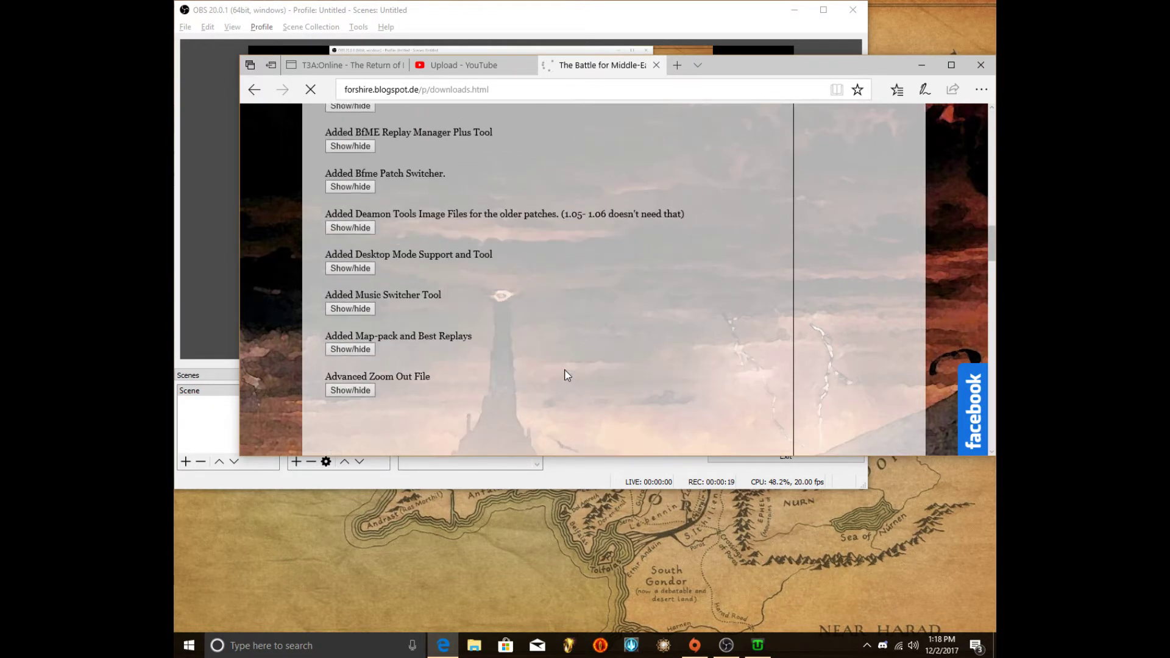
pyautogui.scroll(-10, 567, 374)
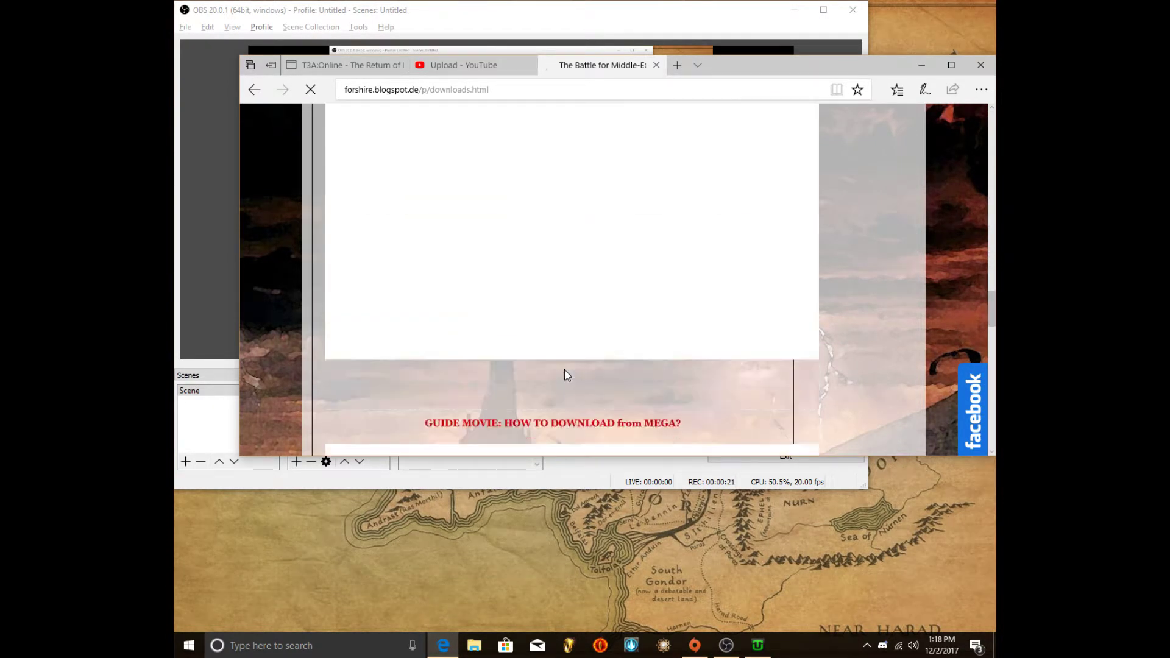
pyautogui.scroll(-5, 567, 374)
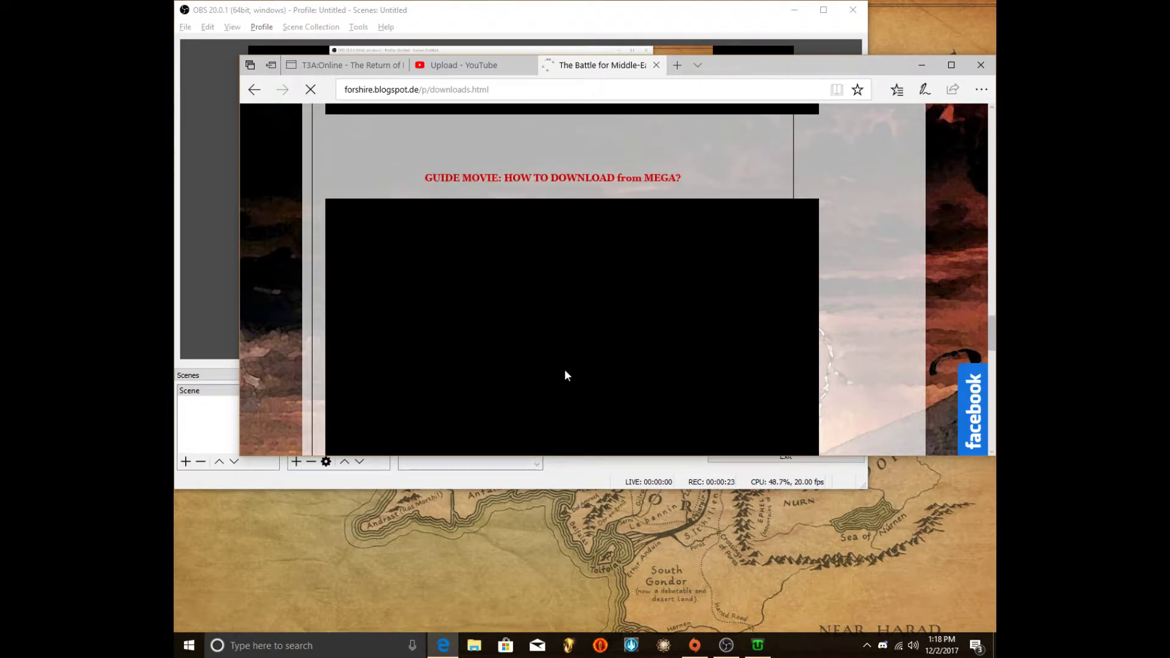
pyautogui.scroll(-8, 567, 374)
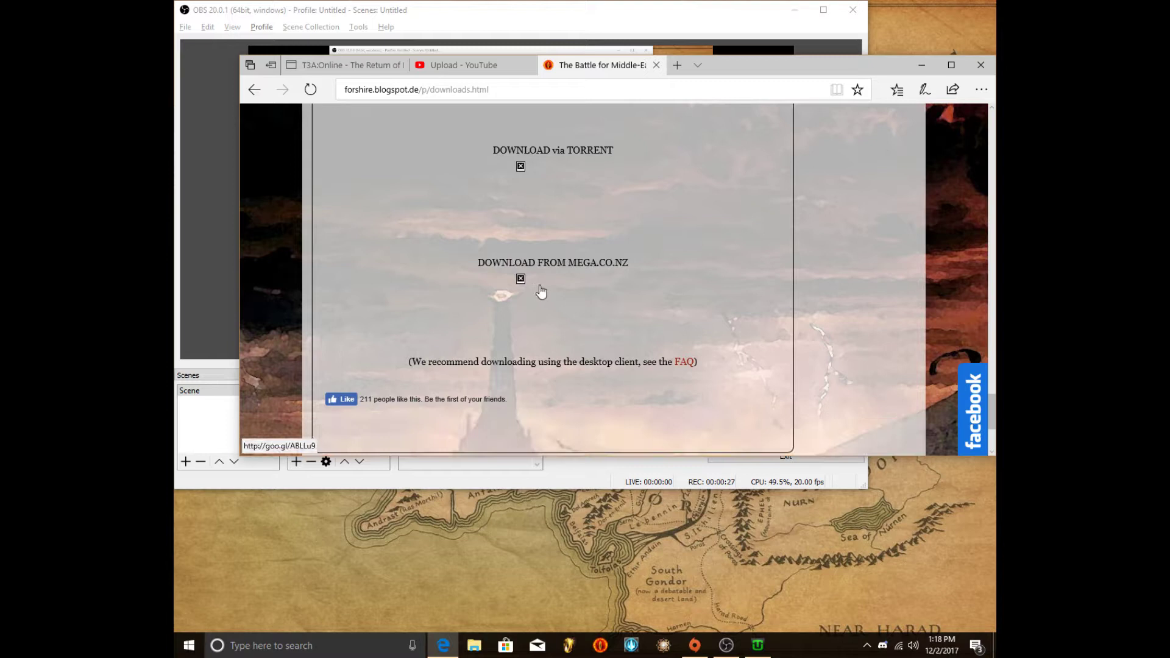
pyautogui.click(588, 269)
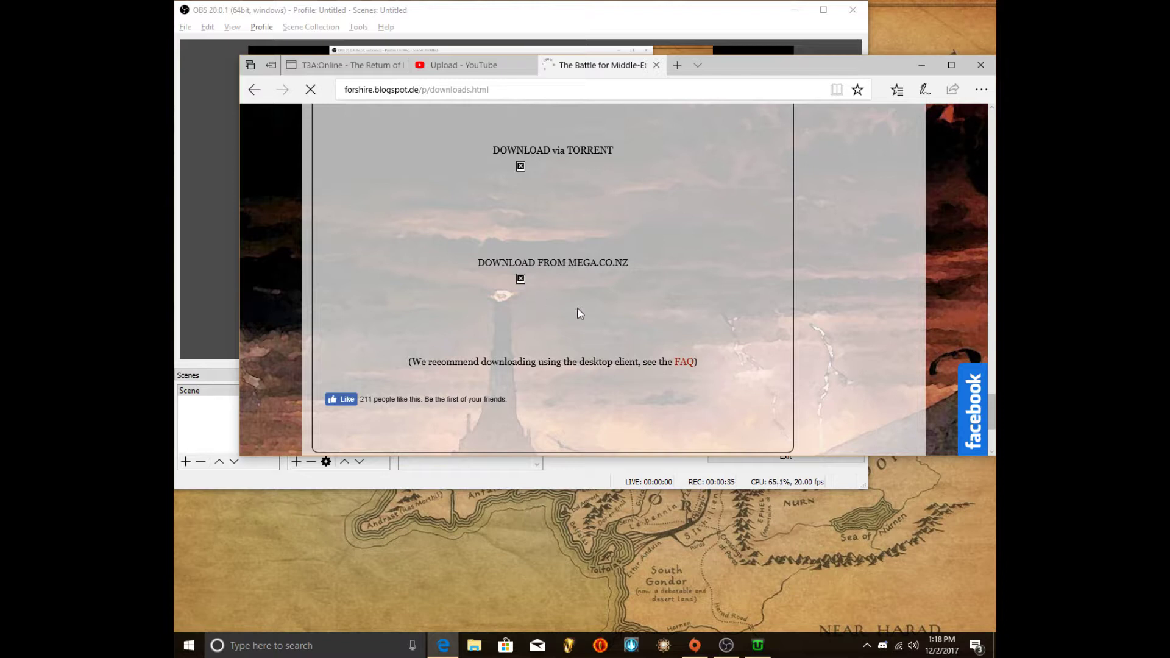
# Step: Reach the MEGA page for The Battle for Middle-earth 1 (On.Ed. v2.1).exe from the blog's link
pyautogui.click(627, 263)
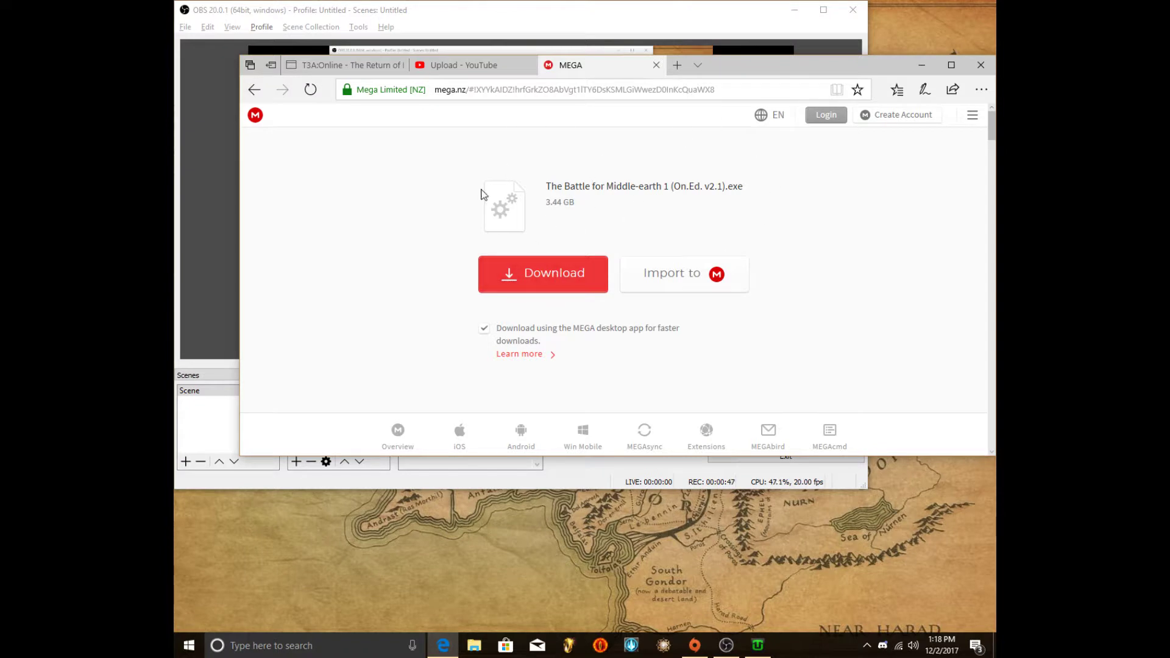
pyautogui.hotkey('alt', 'Left')
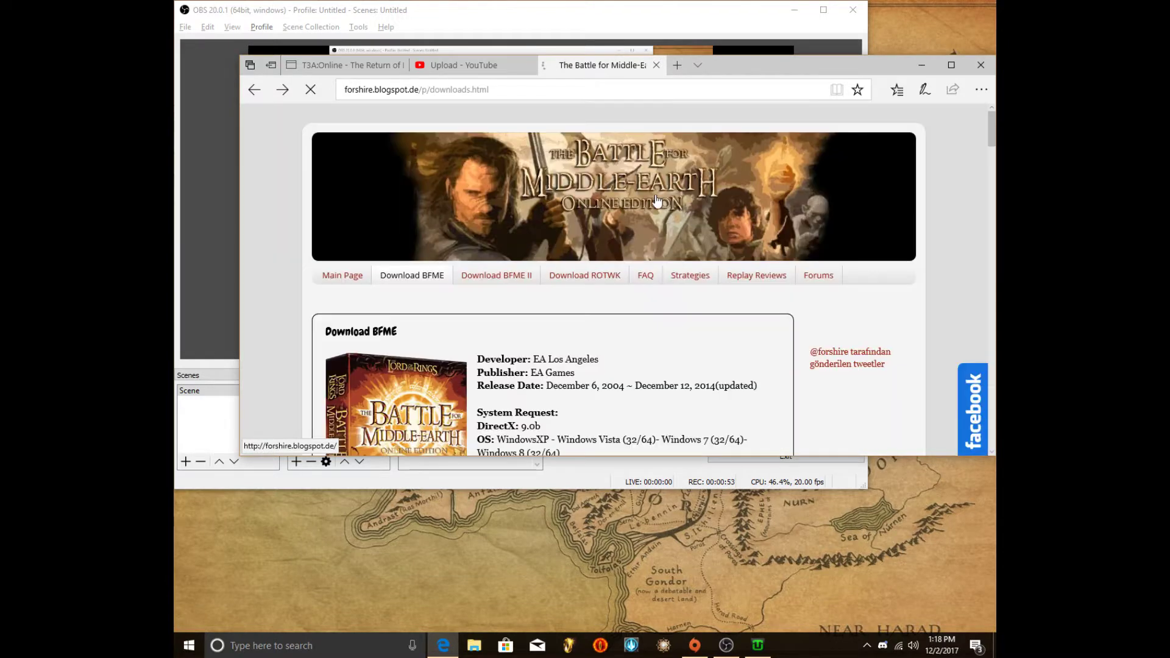
pyautogui.scroll(-8, 609, 274)
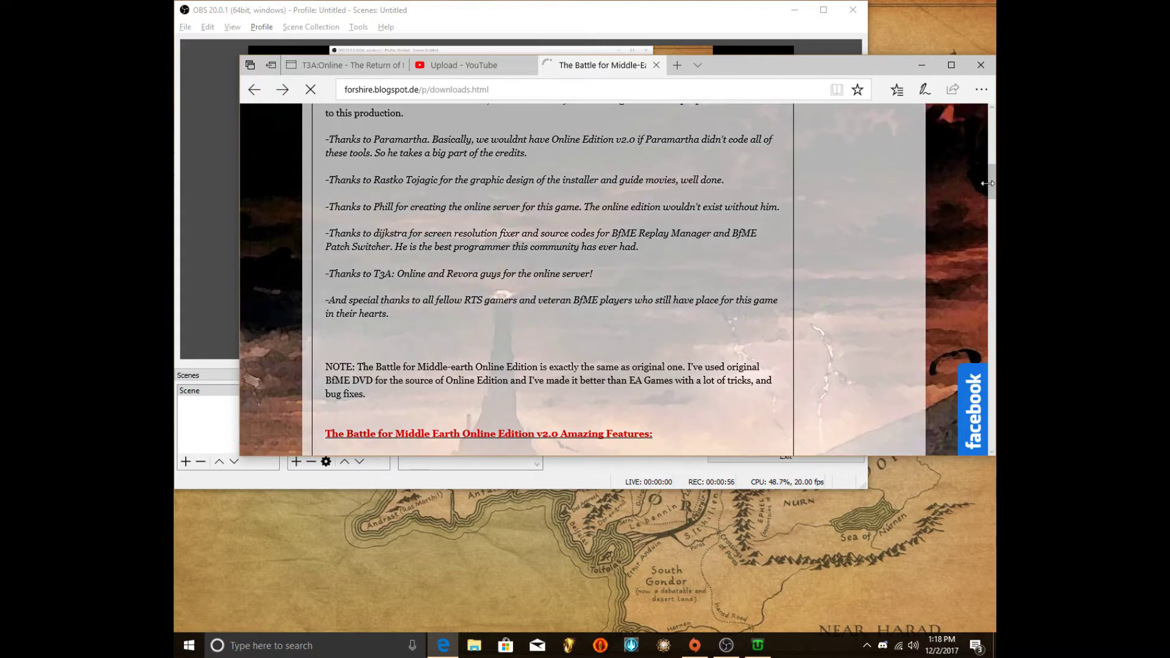
pyautogui.moveTo(988, 188); pyautogui.dragTo(966, 423)
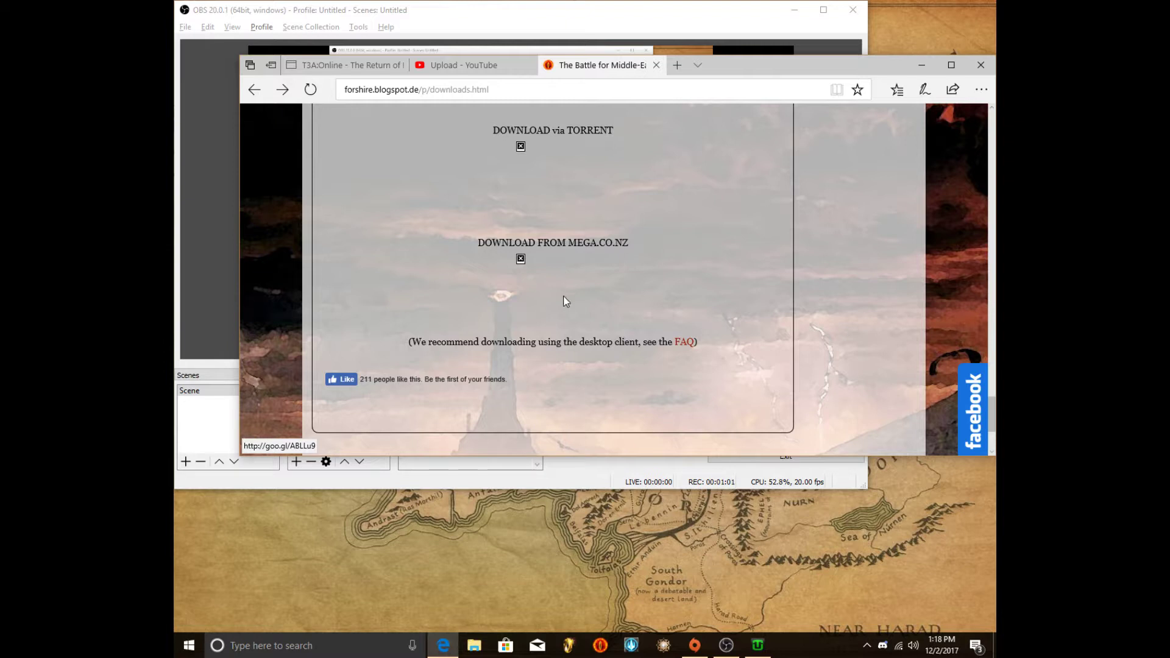
pyautogui.click(563, 295)
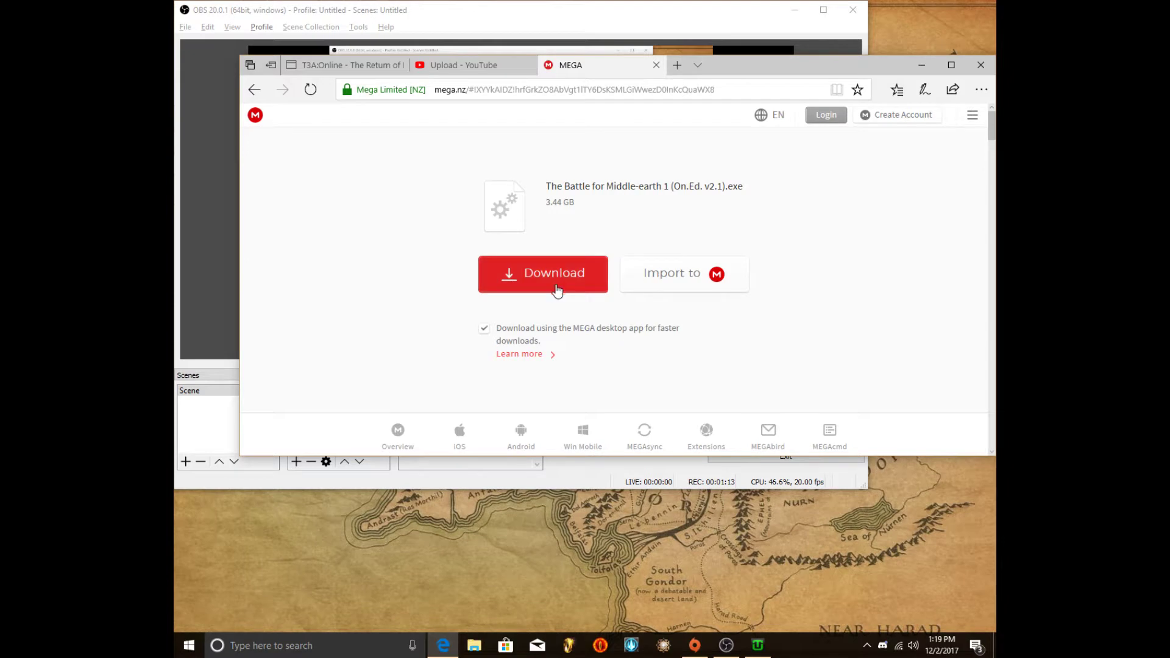
# Step: Check the hidden tray icons, then minimize Edge and OBS to show the desktop
pyautogui.click(866, 645)
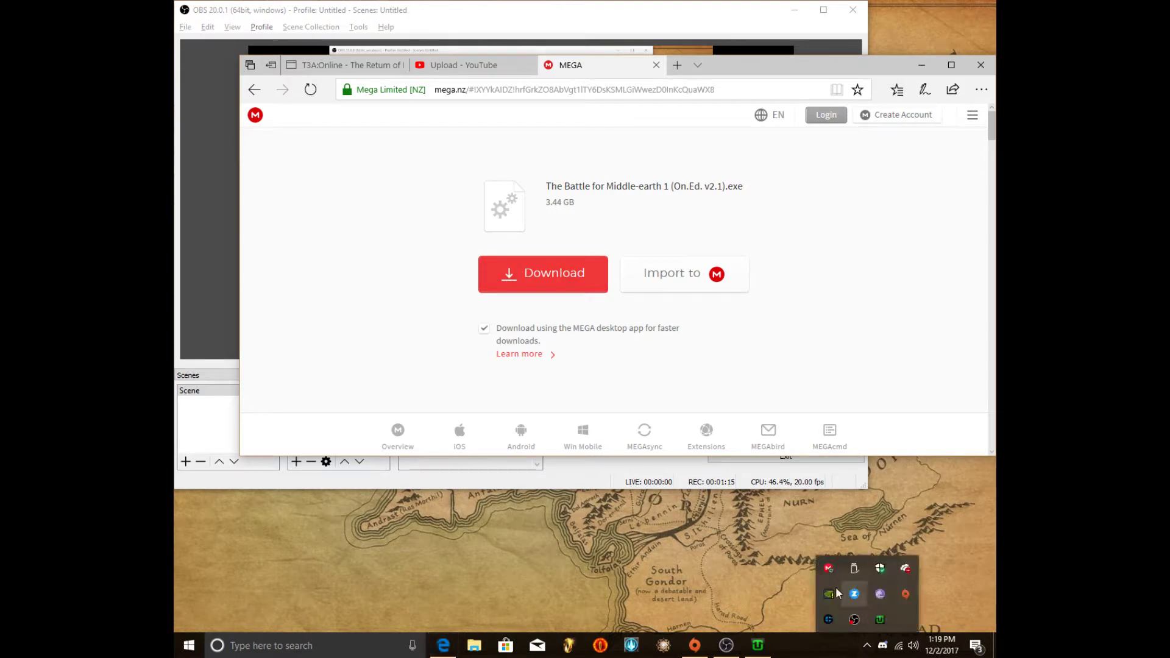
pyautogui.click(853, 317)
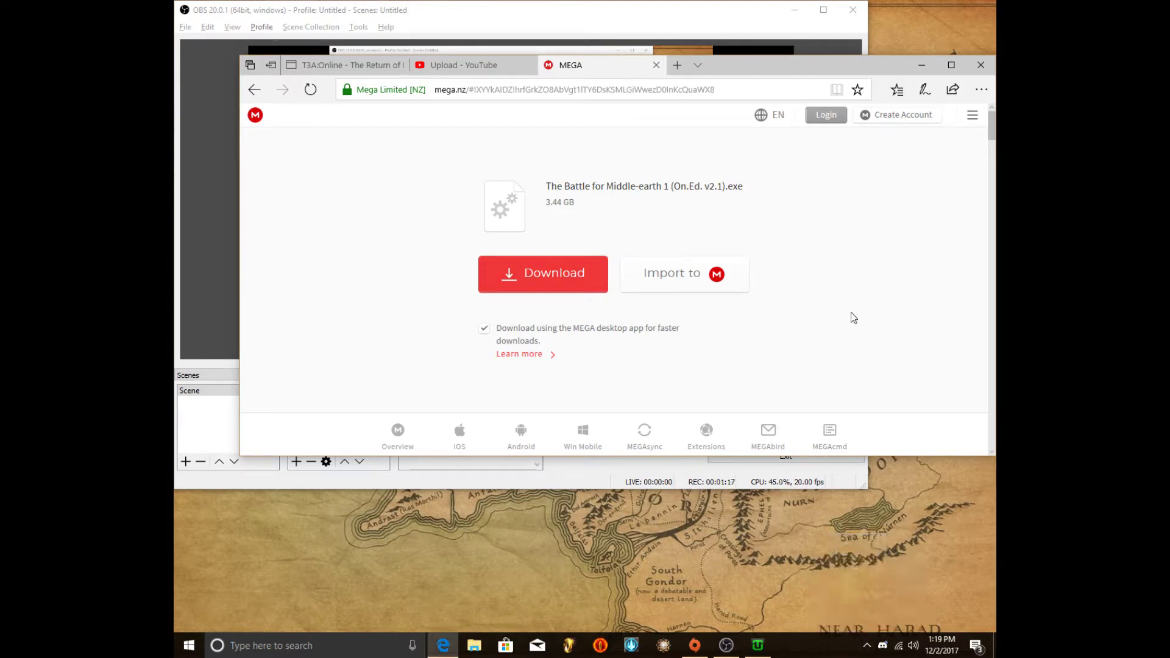
pyautogui.click(921, 66)
pyautogui.click(794, 10)
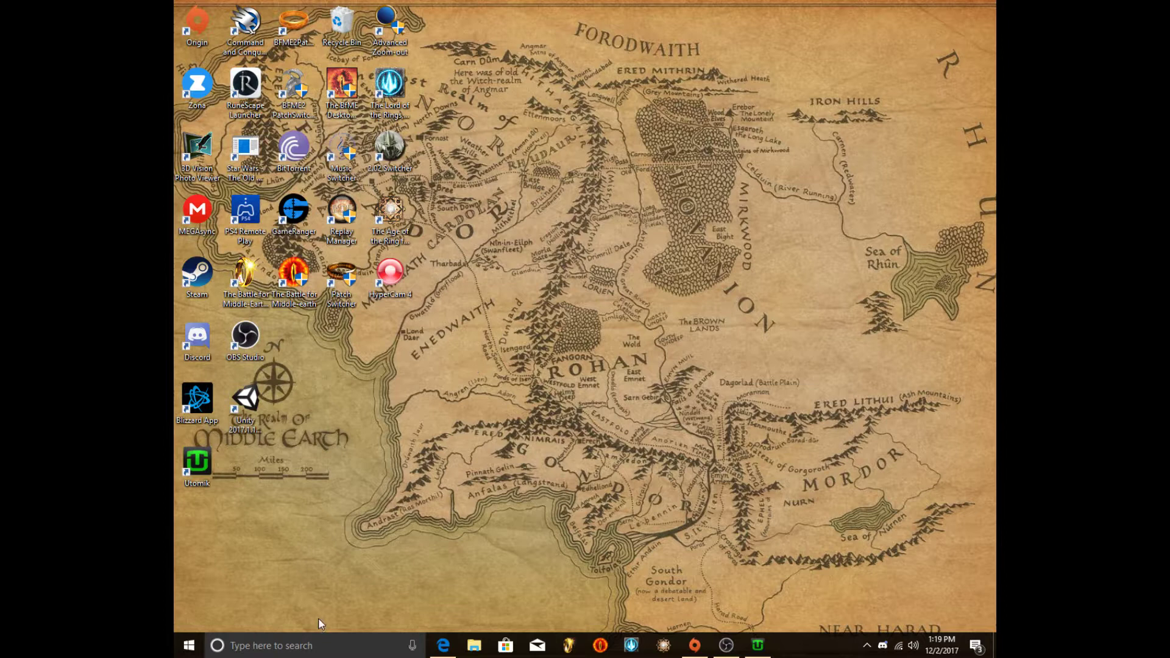
# Step: Search Windows for 'wincd', then search 'pc' to bring up This PC
pyautogui.click(294, 647)
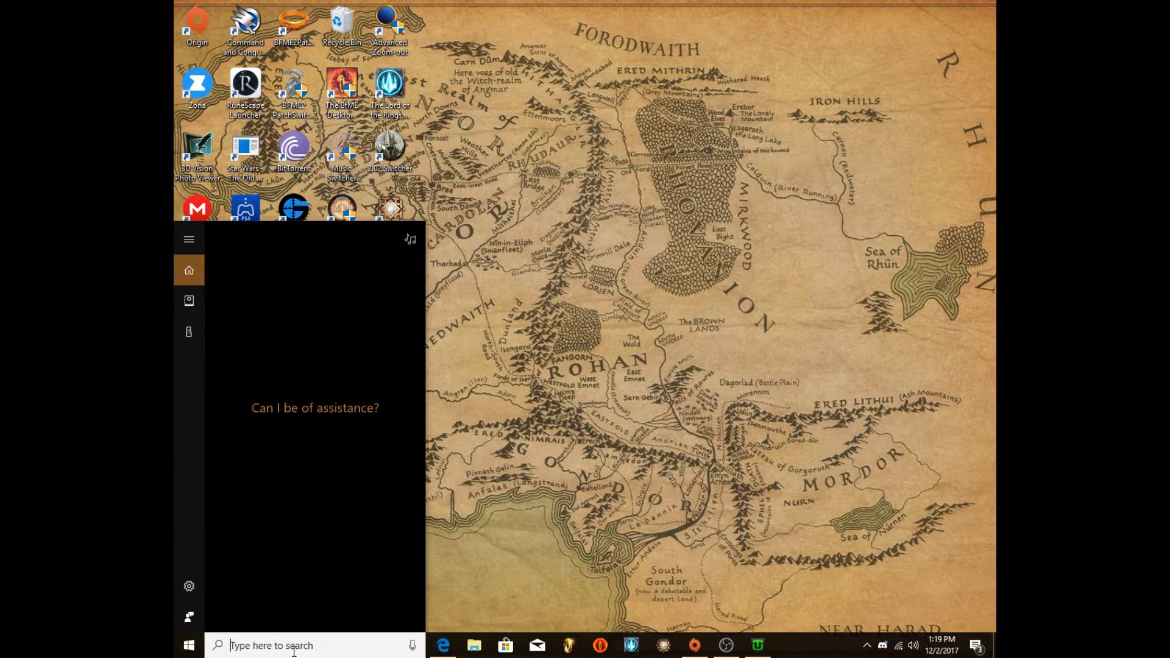
pyautogui.write('w')
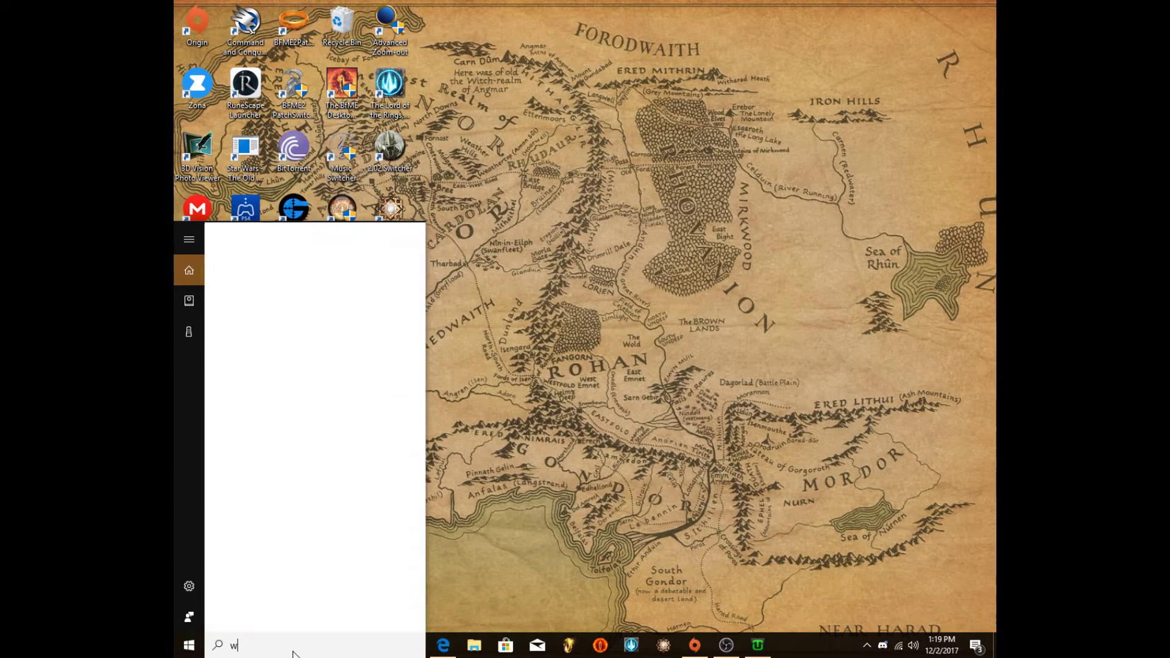
pyautogui.write('incd')
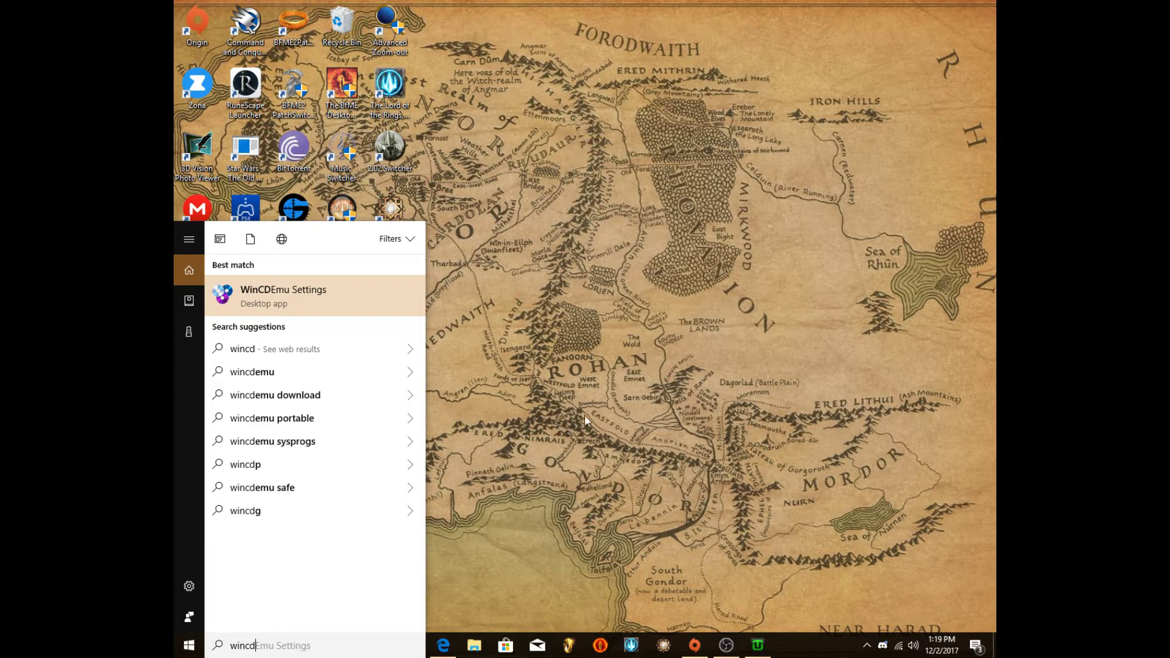
pyautogui.click(464, 330)
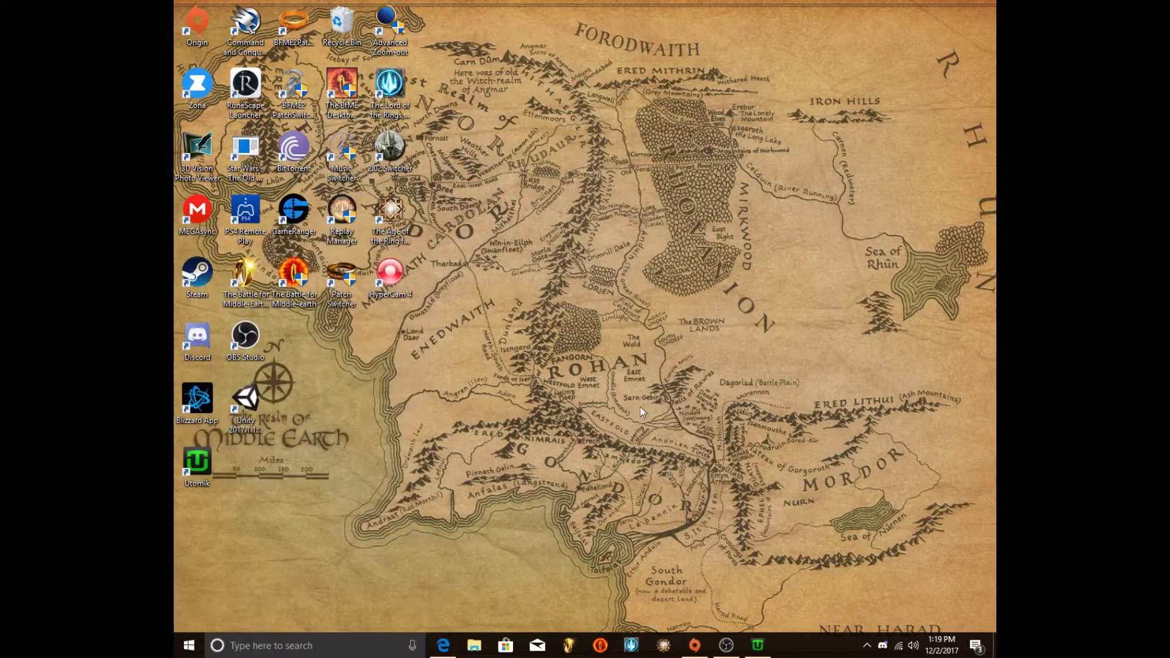
pyautogui.click(313, 650)
pyautogui.write('pc')
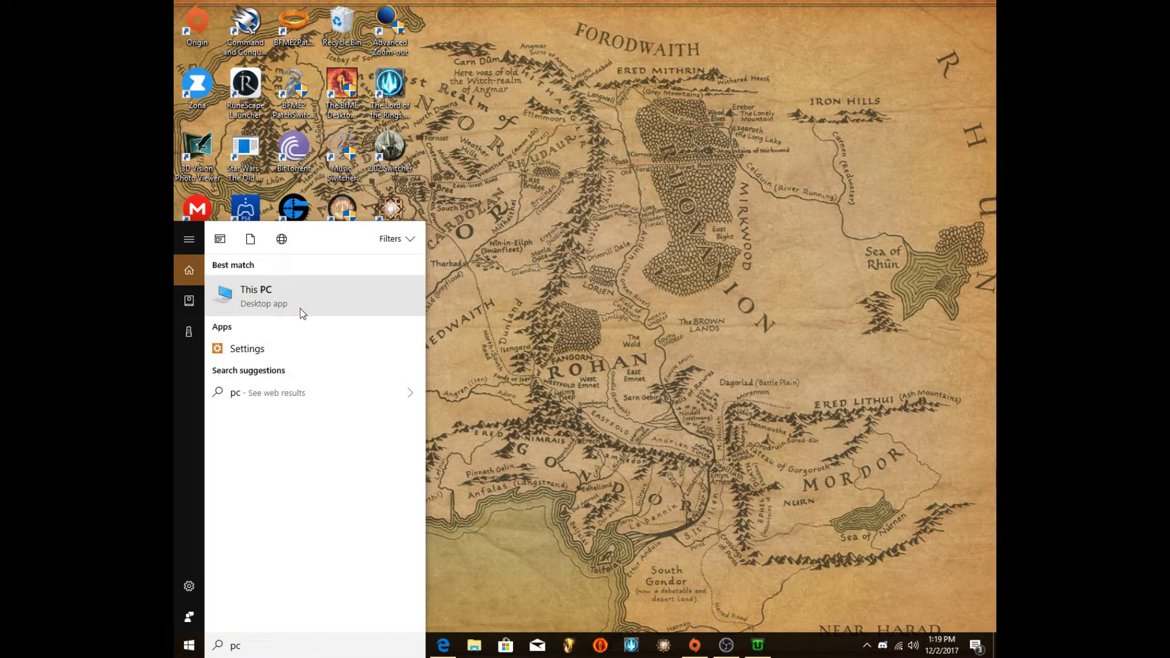
pyautogui.click(588, 413)
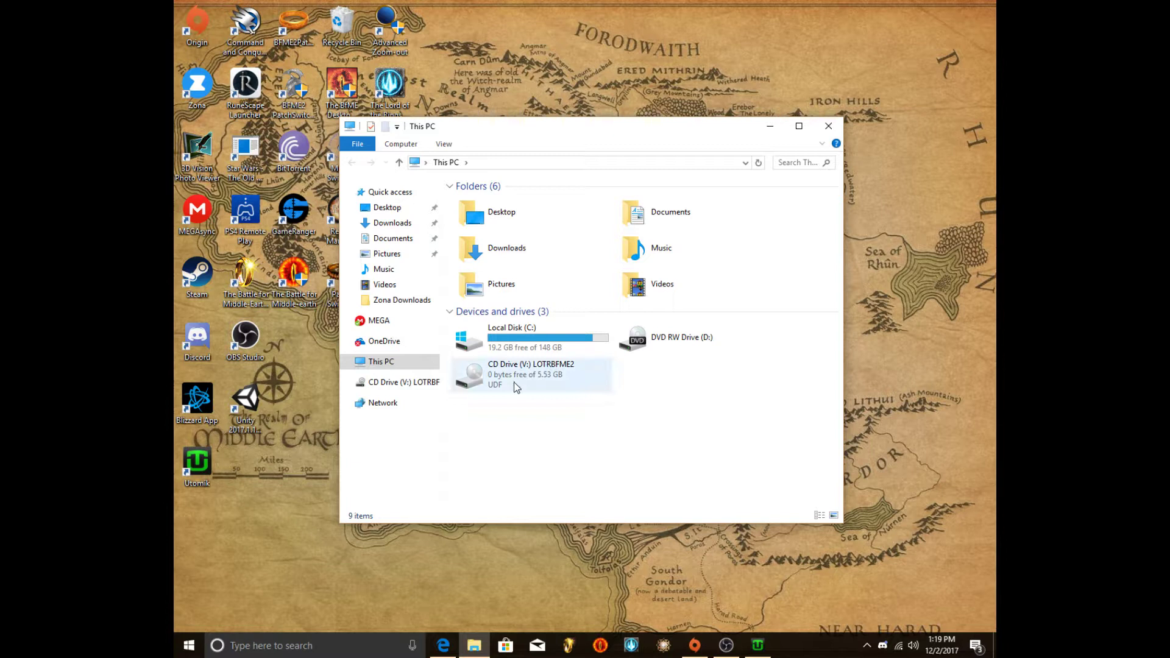
pyautogui.click(827, 126)
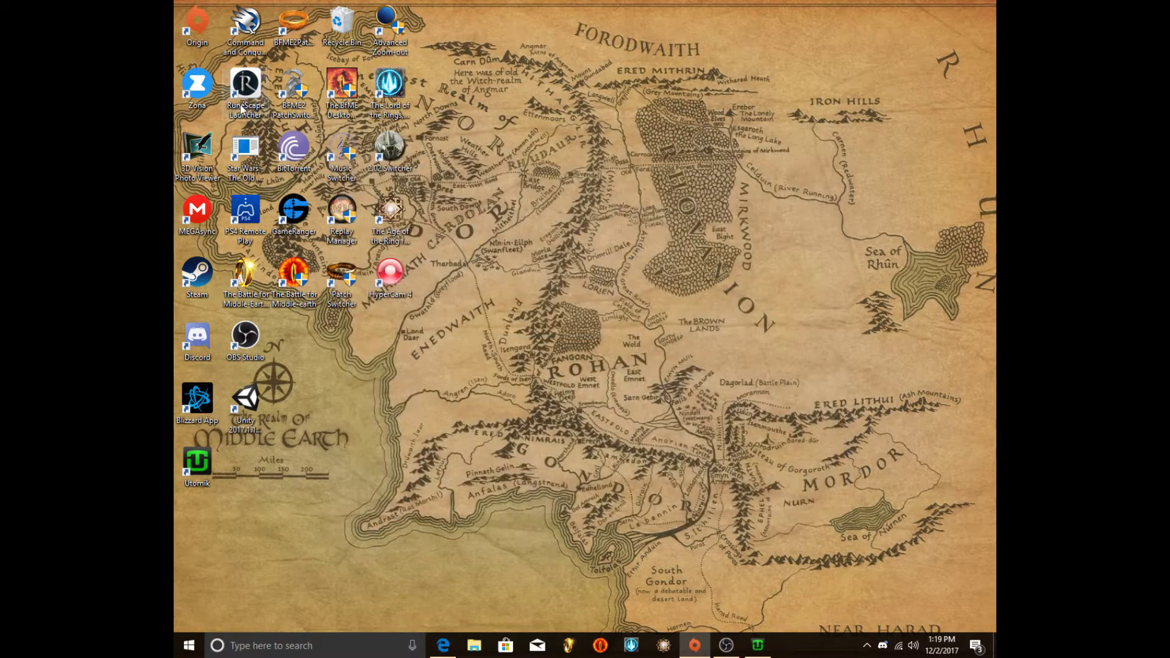
# Step: Open the t3aonline.net Downloads page and scroll to the T3A:Online launcher download
pyautogui.click(443, 646)
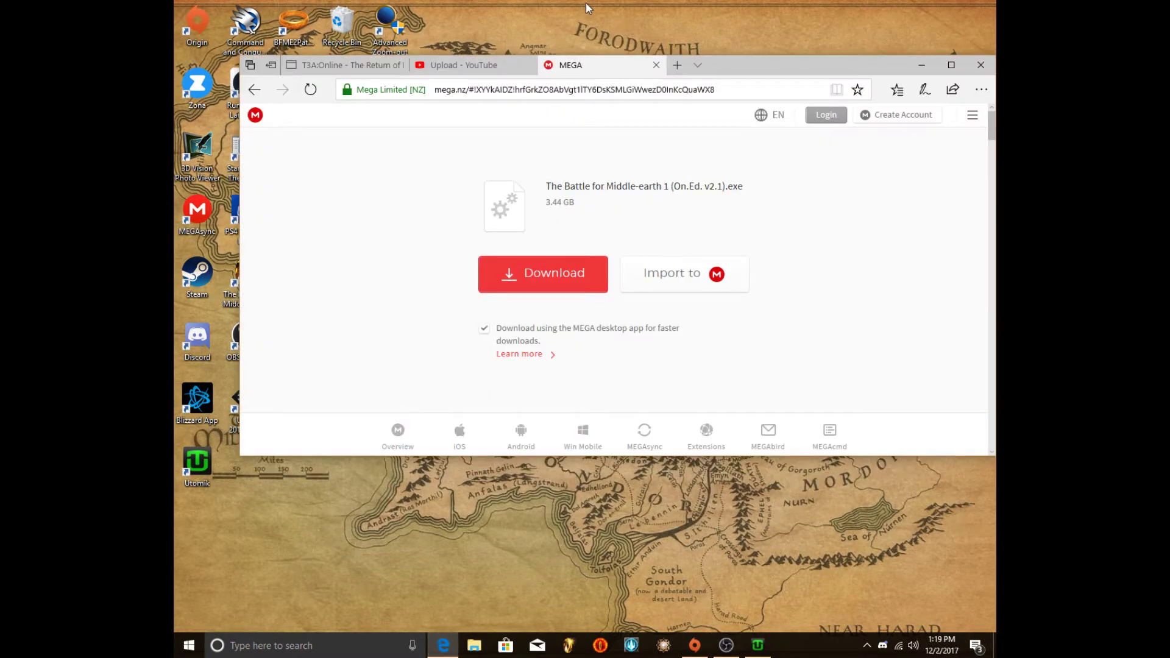
pyautogui.click(335, 72)
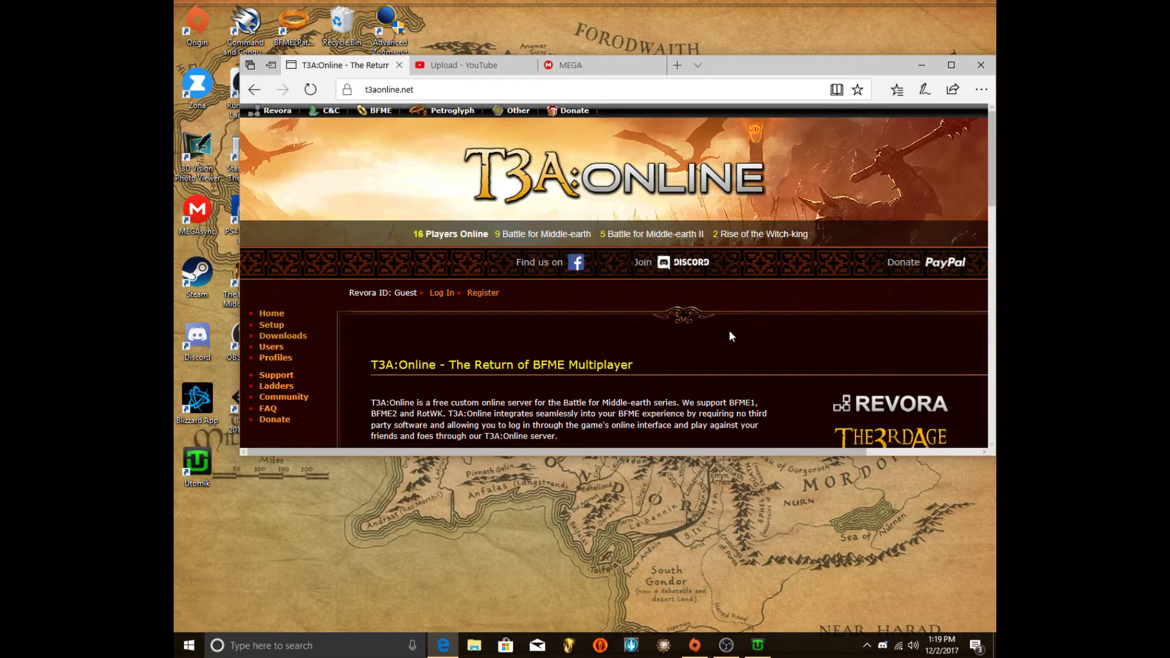
pyautogui.scroll(-5, 726, 333)
pyautogui.scroll(-5, 726, 333)
pyautogui.scroll(10, 726, 334)
pyautogui.scroll(-12, 622, 336)
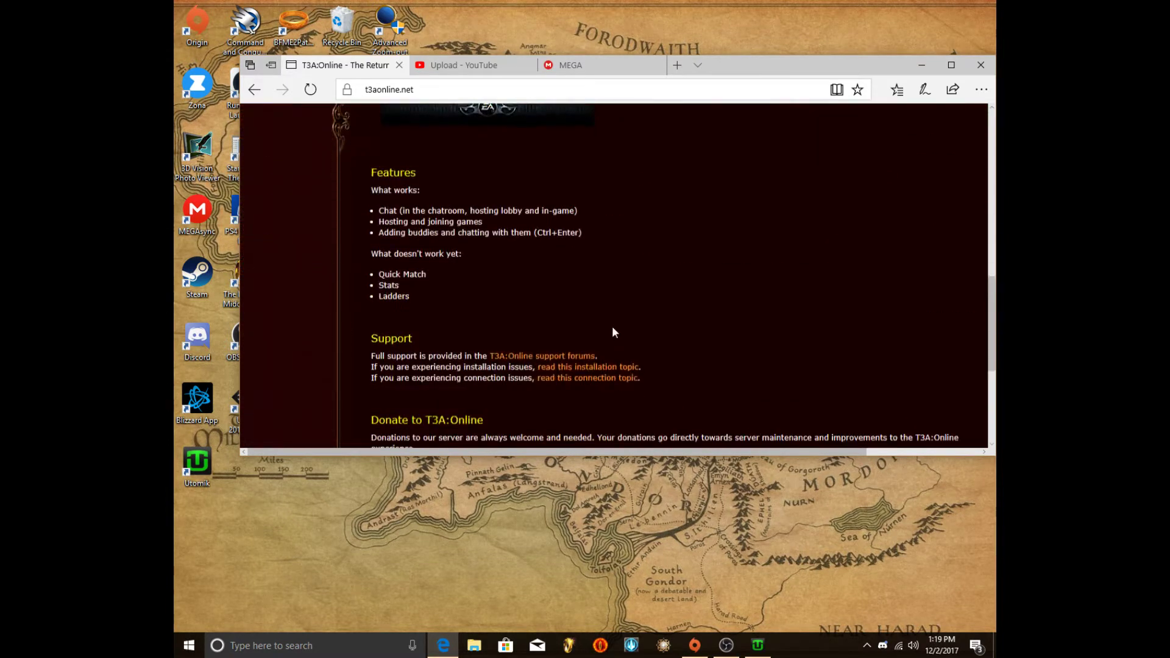
pyautogui.scroll(12, 613, 332)
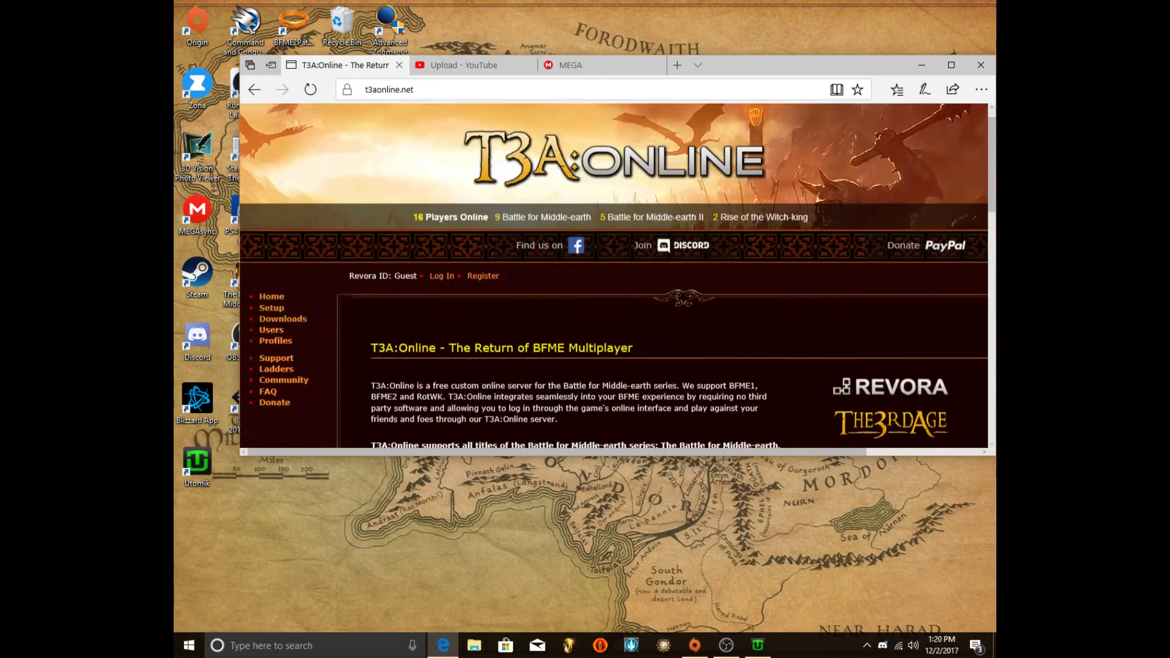
pyautogui.scroll(-1, 611, 329)
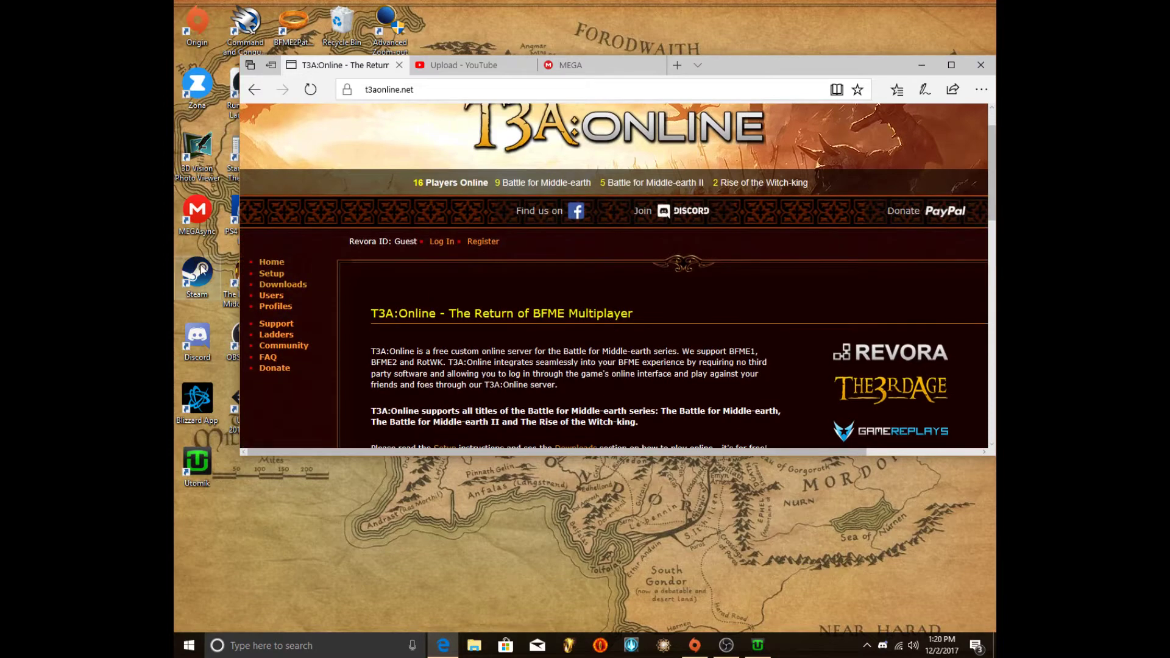
pyautogui.click(281, 284)
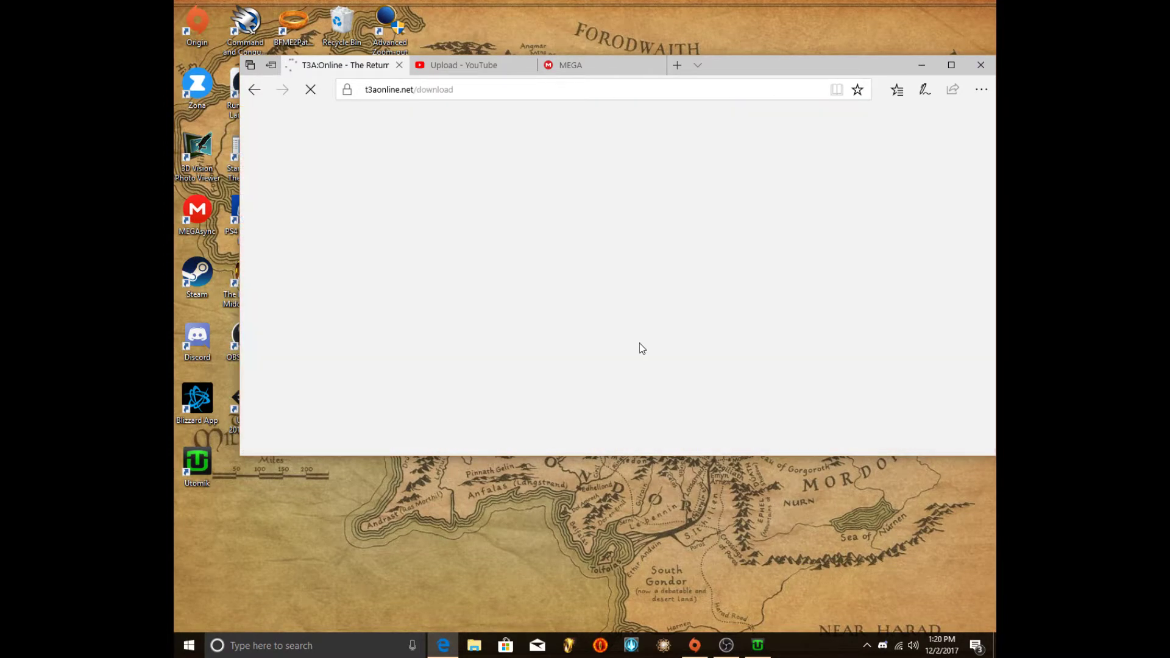
pyautogui.scroll(-3, 729, 323)
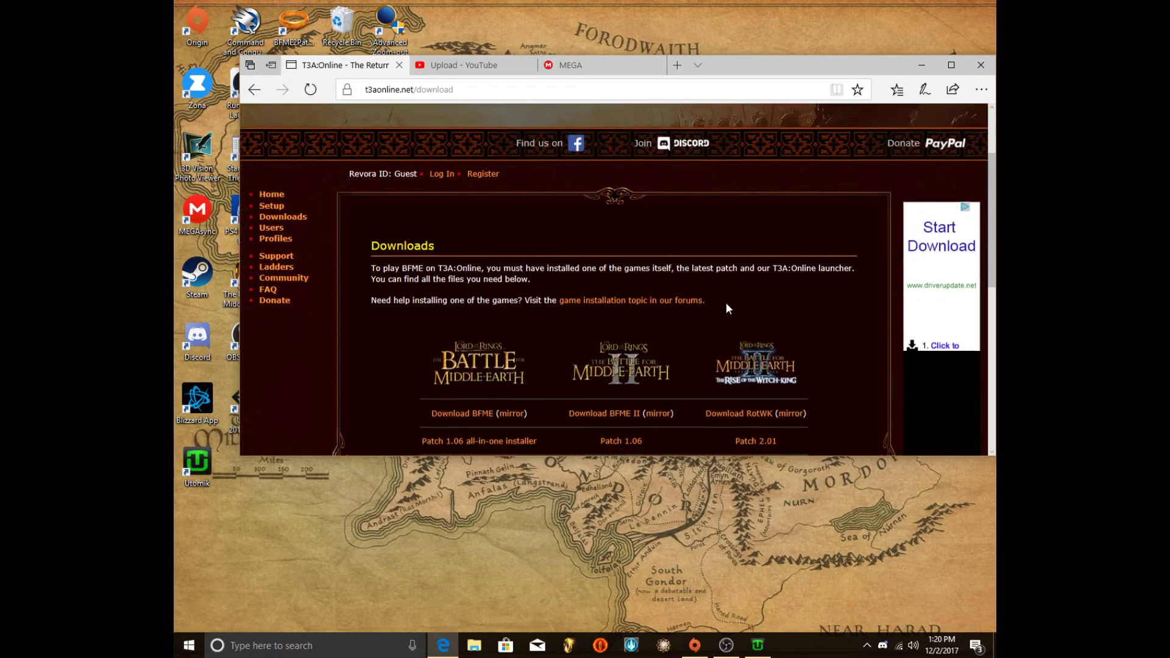
pyautogui.scroll(-1, 728, 307)
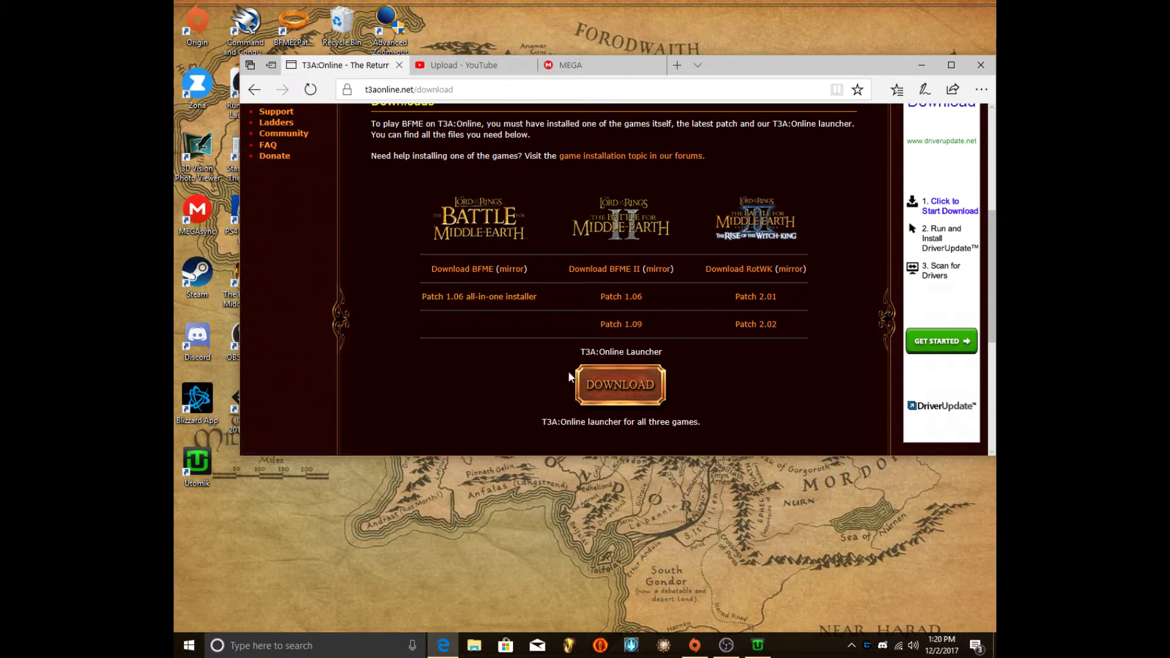
# Step: Download the T3A:Online launcher installer, run it, and minimize Edge
pyautogui.click(921, 64)
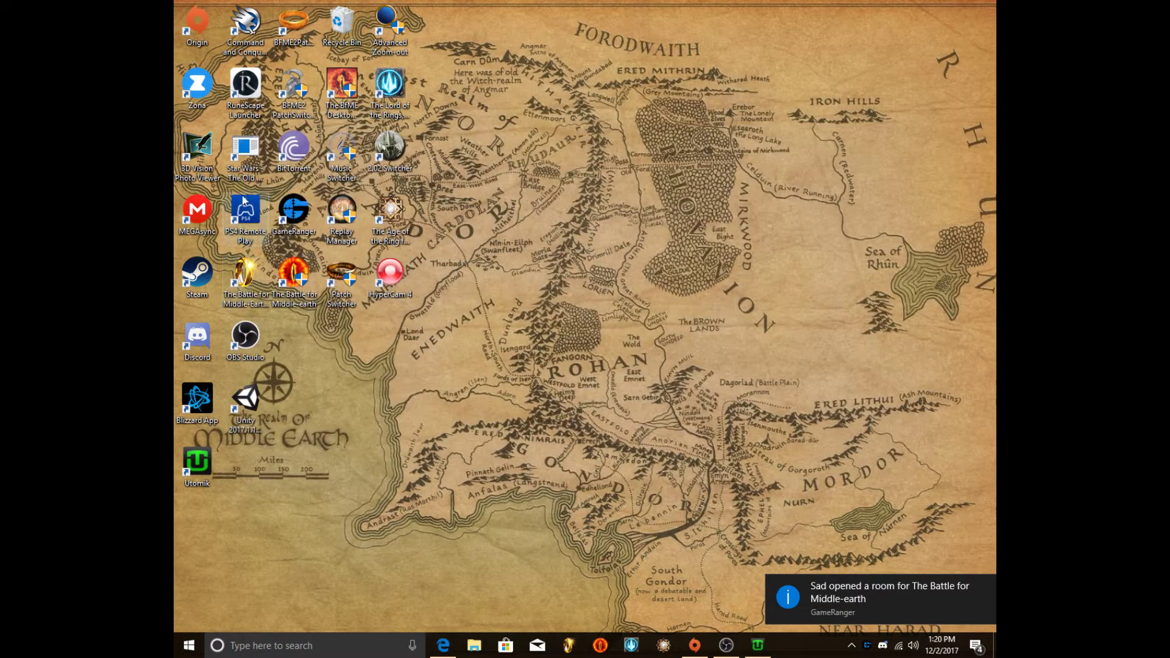
pyautogui.click(437, 646)
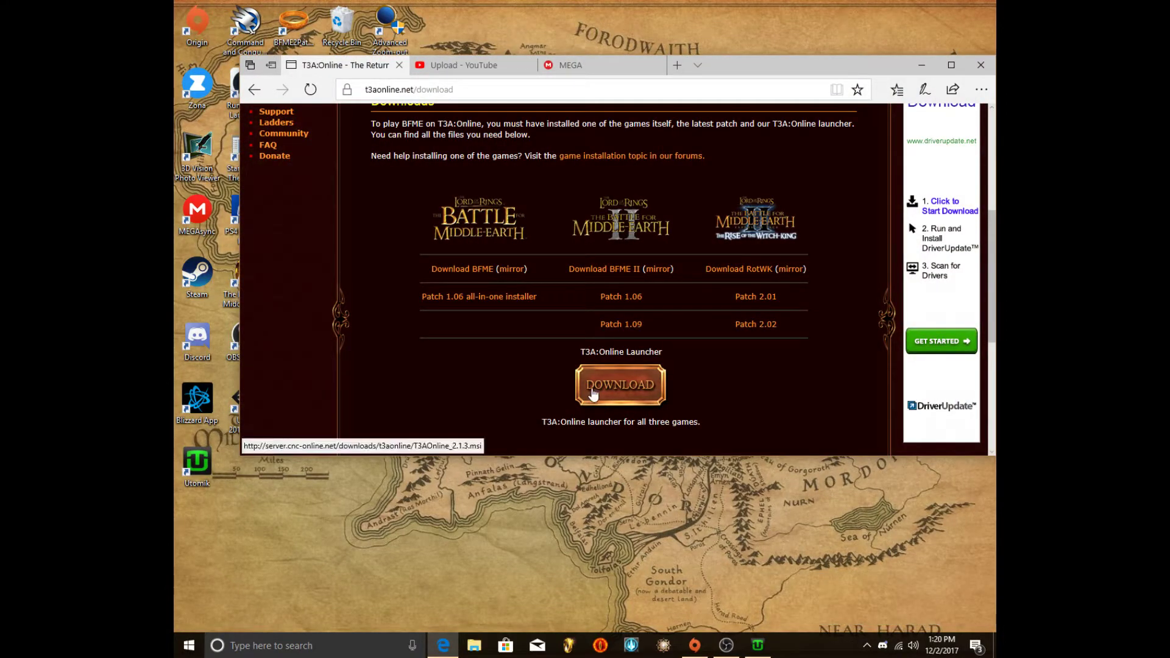
pyautogui.click(594, 393)
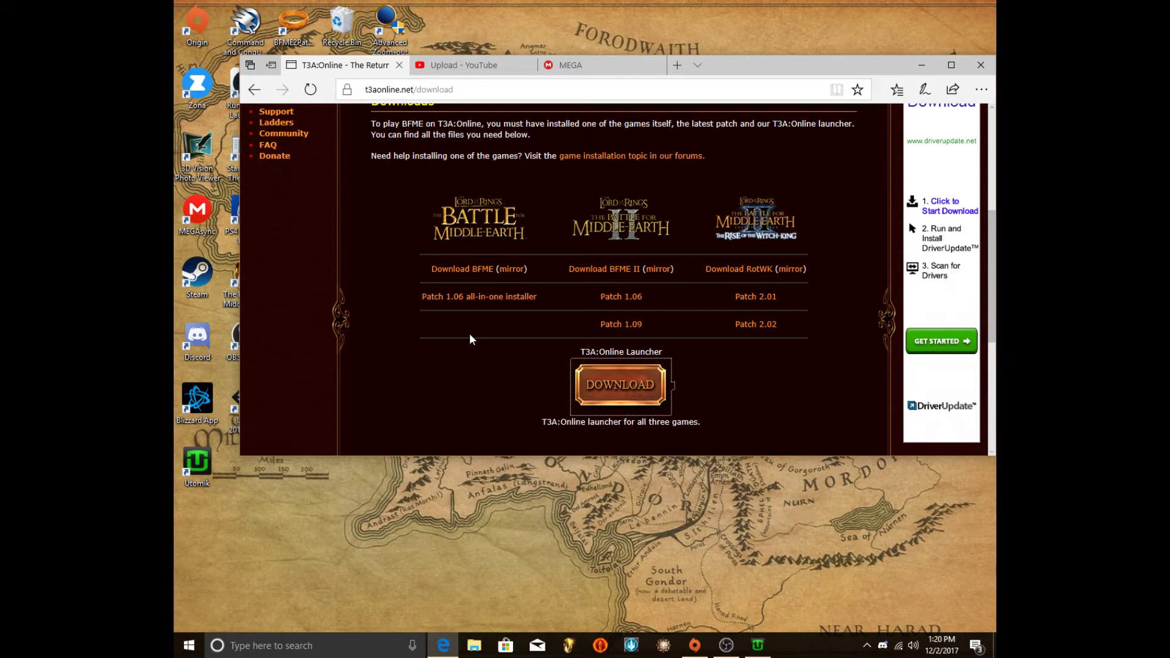
pyautogui.click(663, 439)
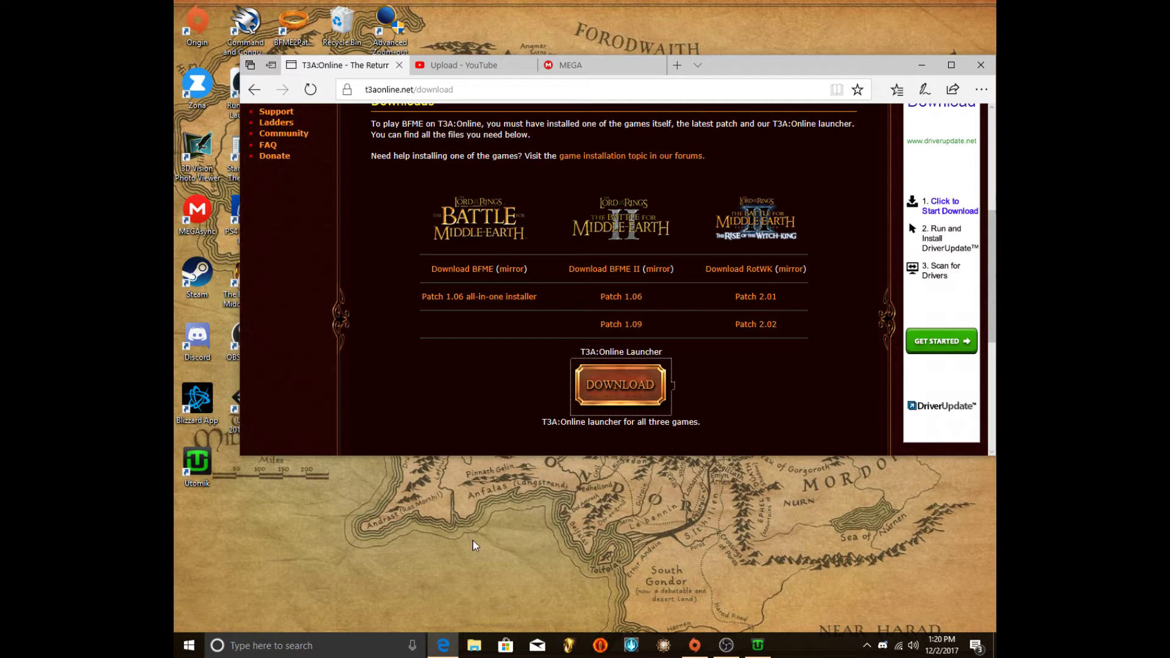
pyautogui.click(923, 64)
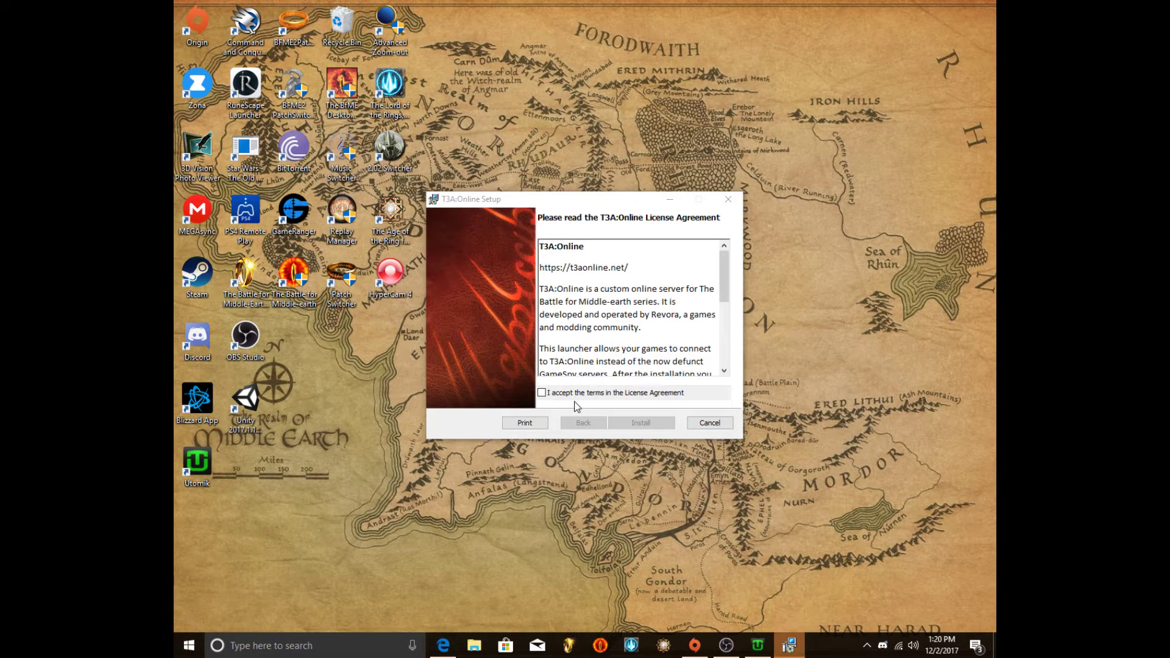
# Step: Accept the T3A:Online license agreement, install it, and finish the setup wizard
pyautogui.click(542, 393)
pyautogui.click(639, 422)
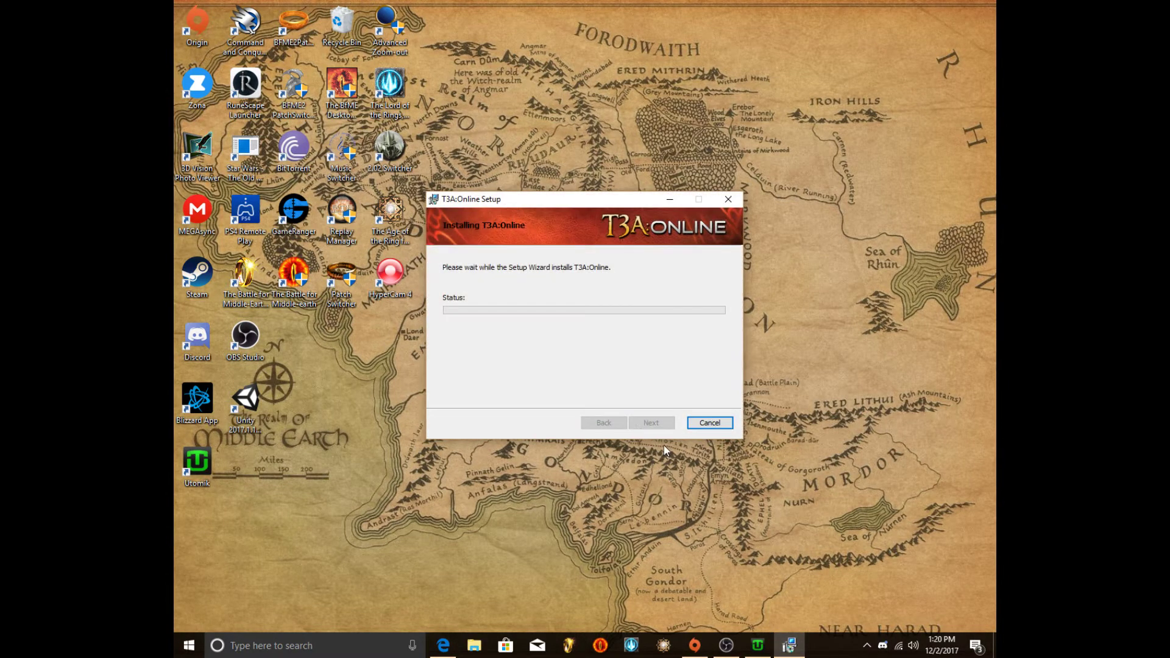
pyautogui.click(866, 646)
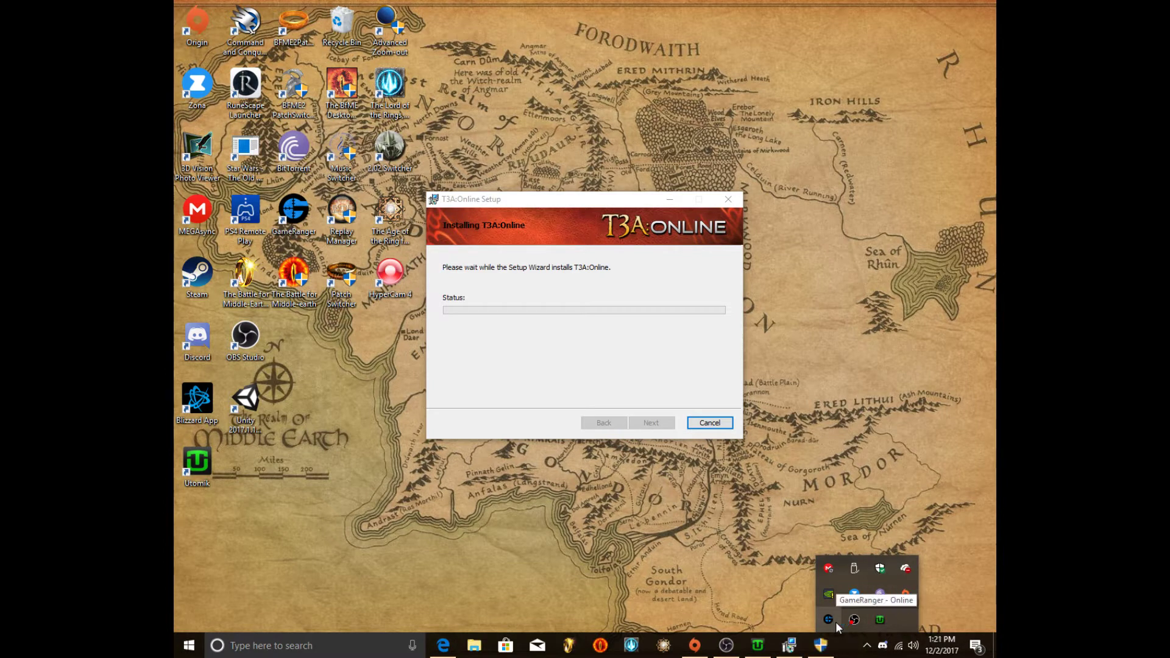
pyautogui.click(497, 378)
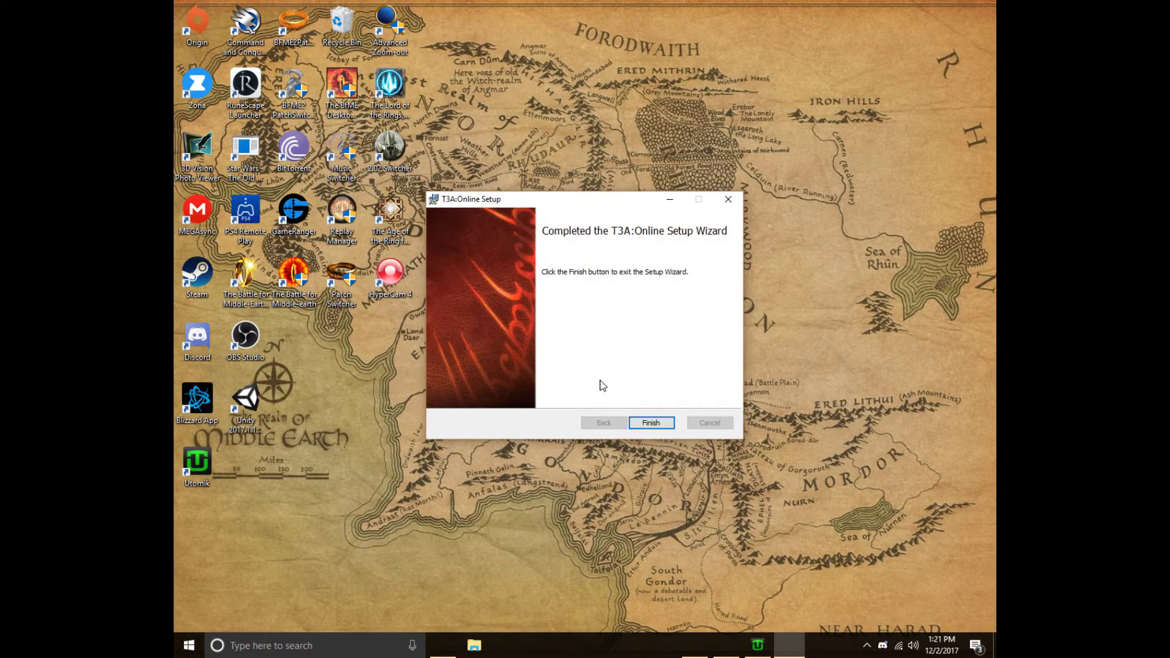
pyautogui.click(646, 419)
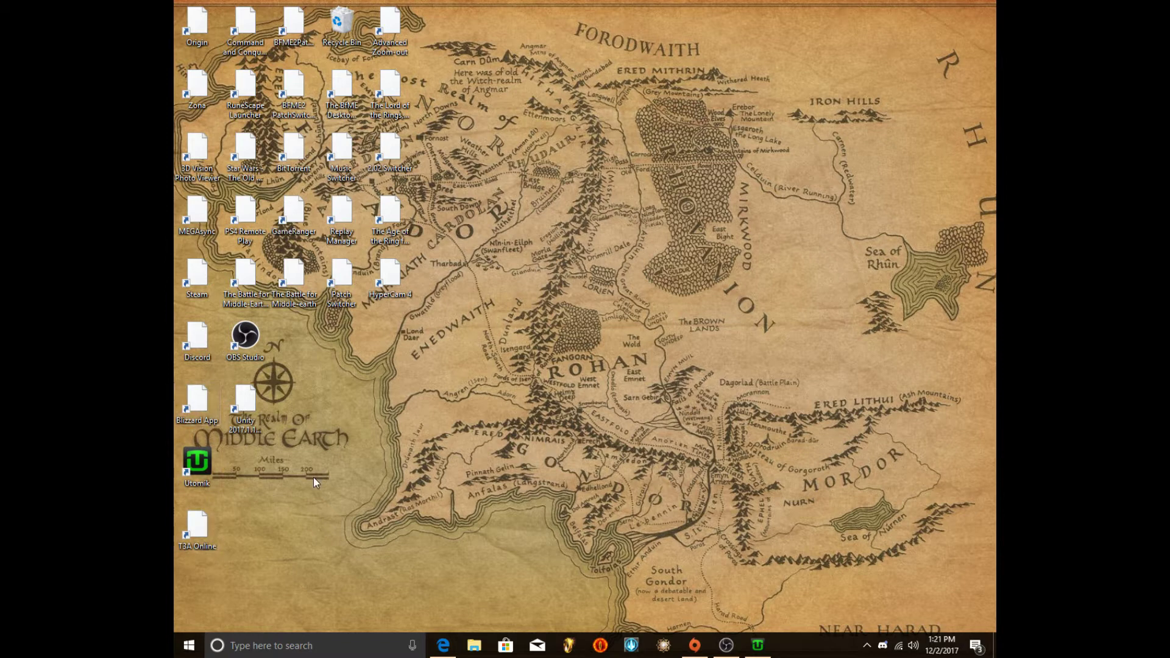
# Step: Launch T3A Online from the desktop, set Hook to BFME, and close the launcher
pyautogui.doubleClick(204, 535)
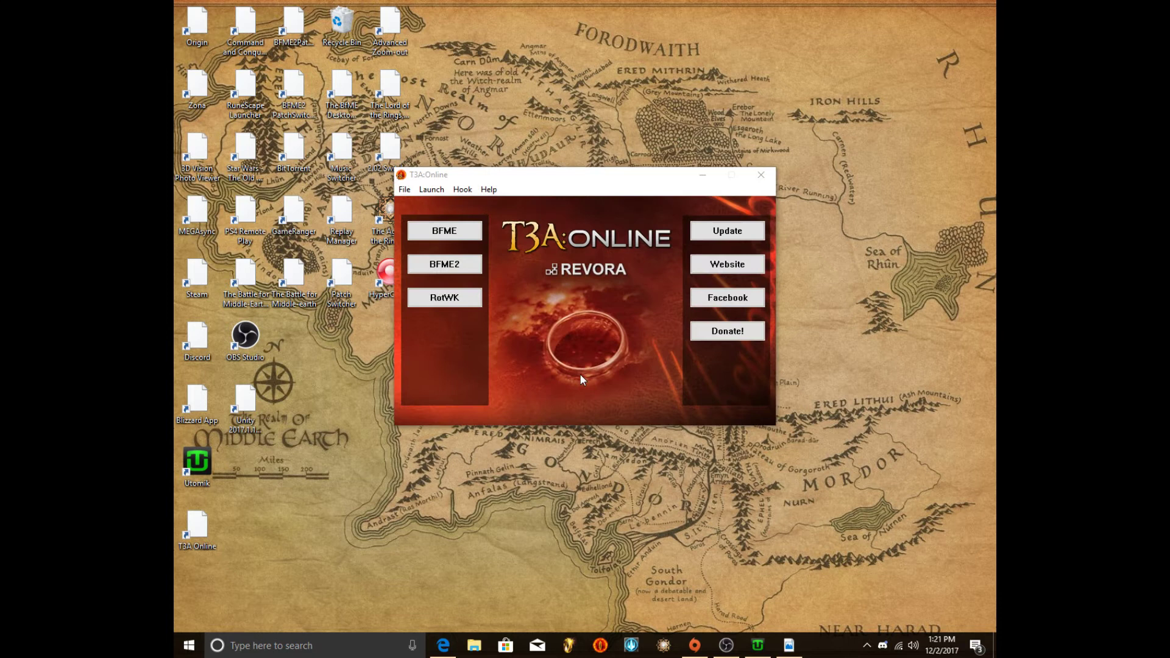
pyautogui.click(461, 189)
pyautogui.click(475, 203)
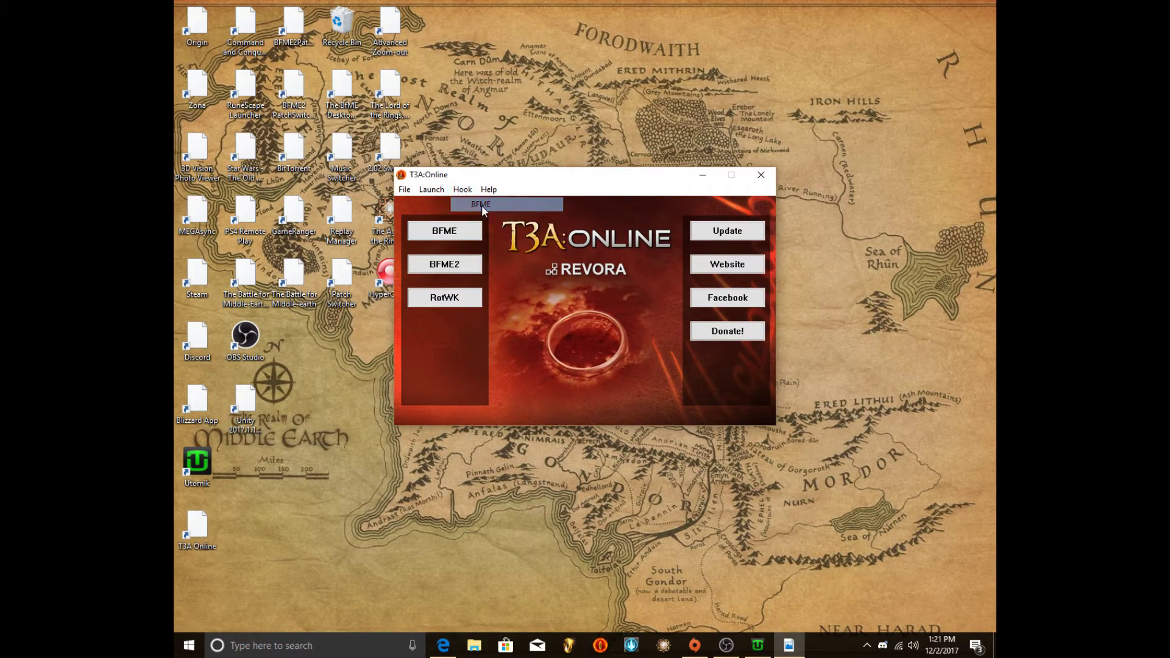
pyautogui.click(463, 188)
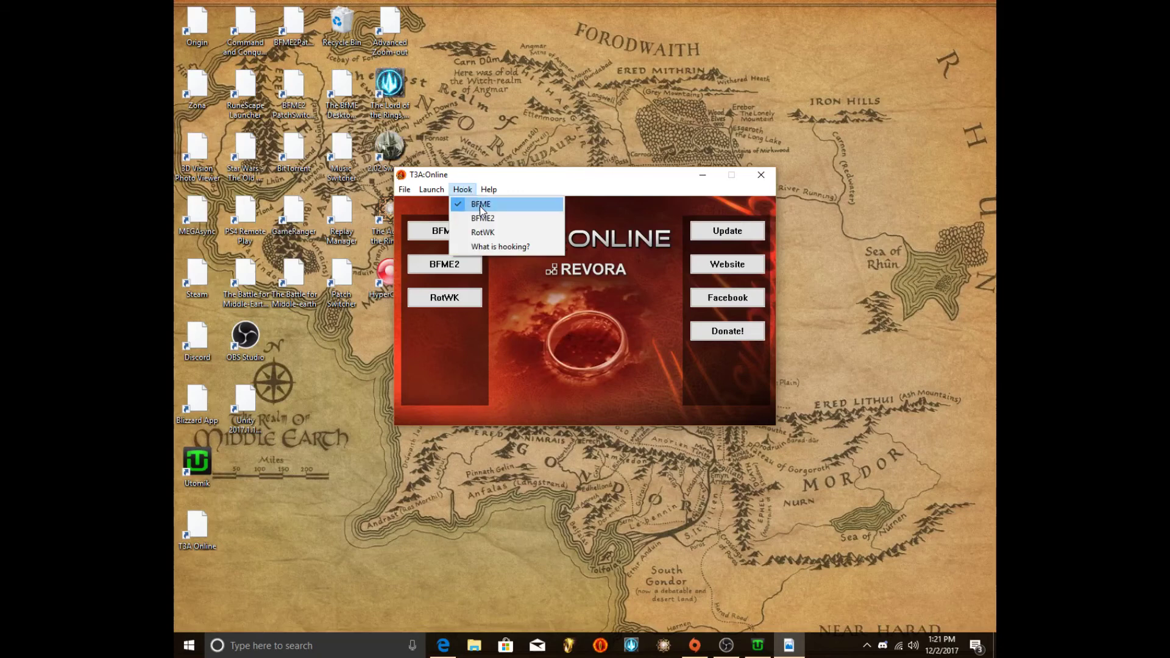
pyautogui.click(481, 202)
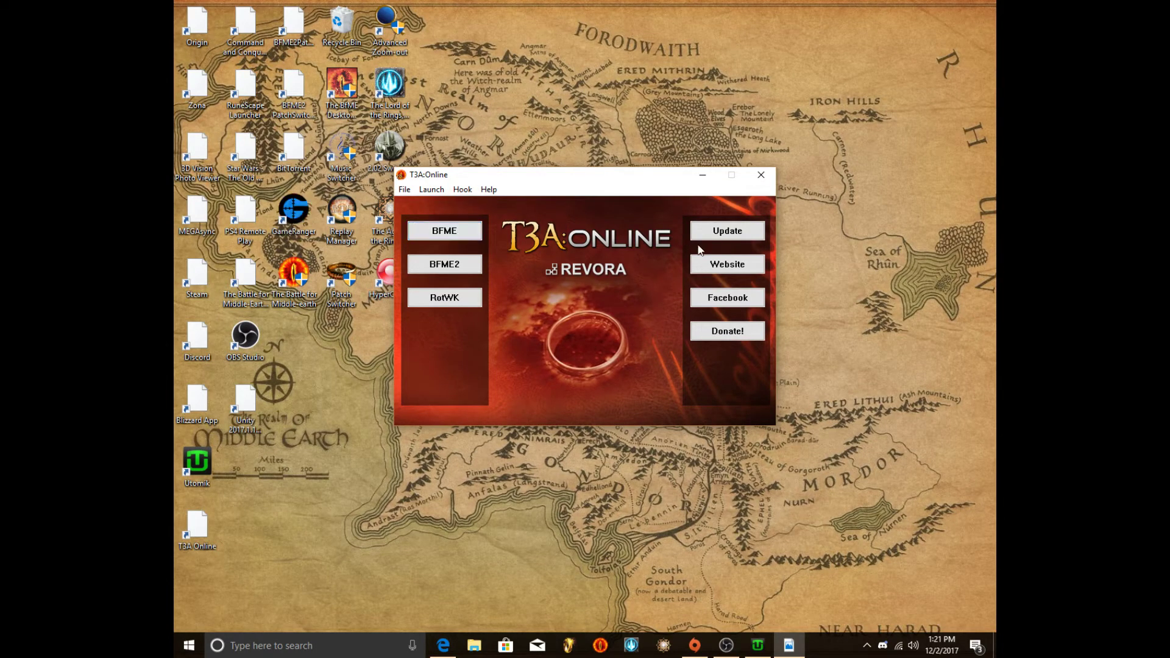
pyautogui.click(761, 175)
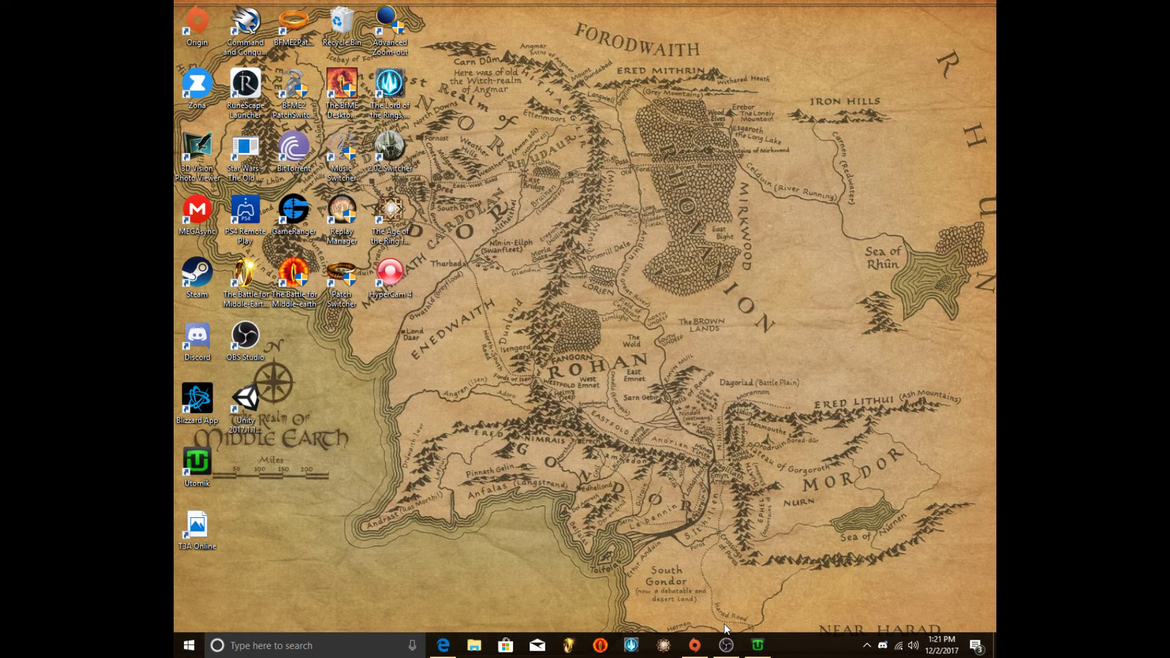
# Step: Restore the OBS Studio window from the taskbar
pyautogui.moveTo(734, 648)
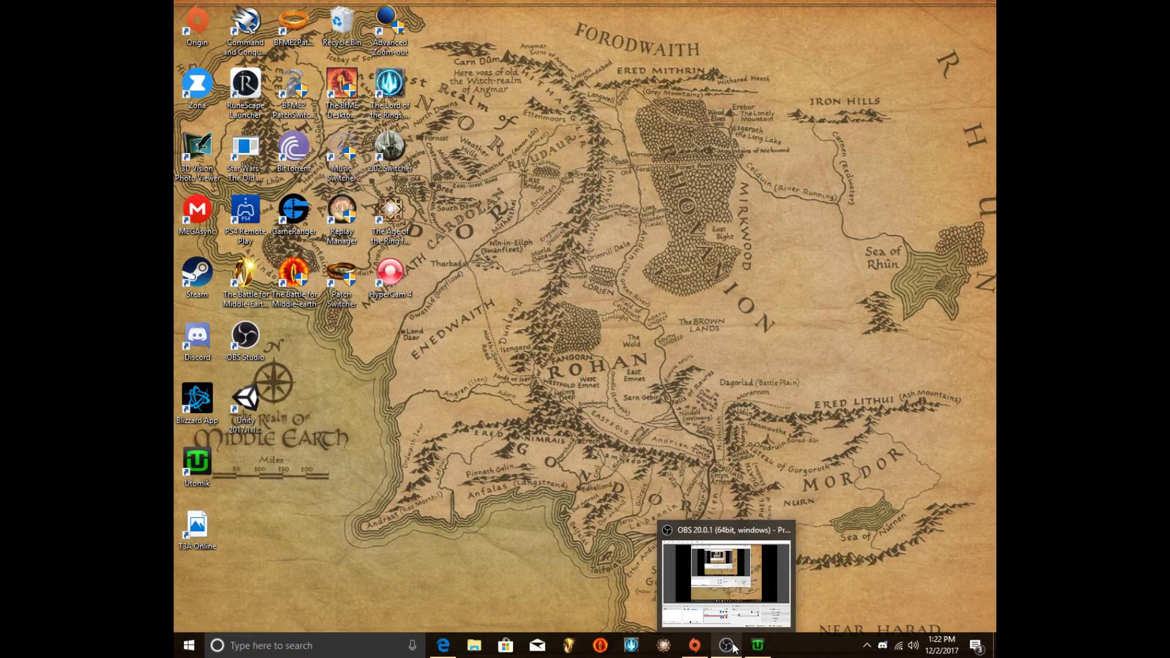
pyautogui.click(734, 647)
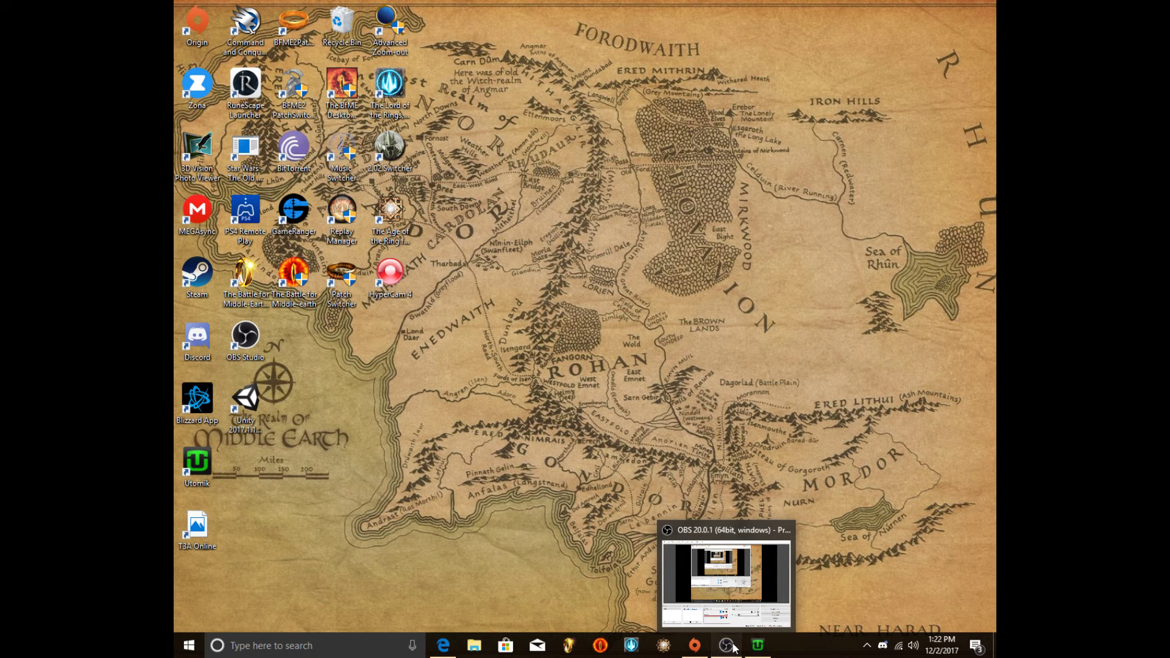